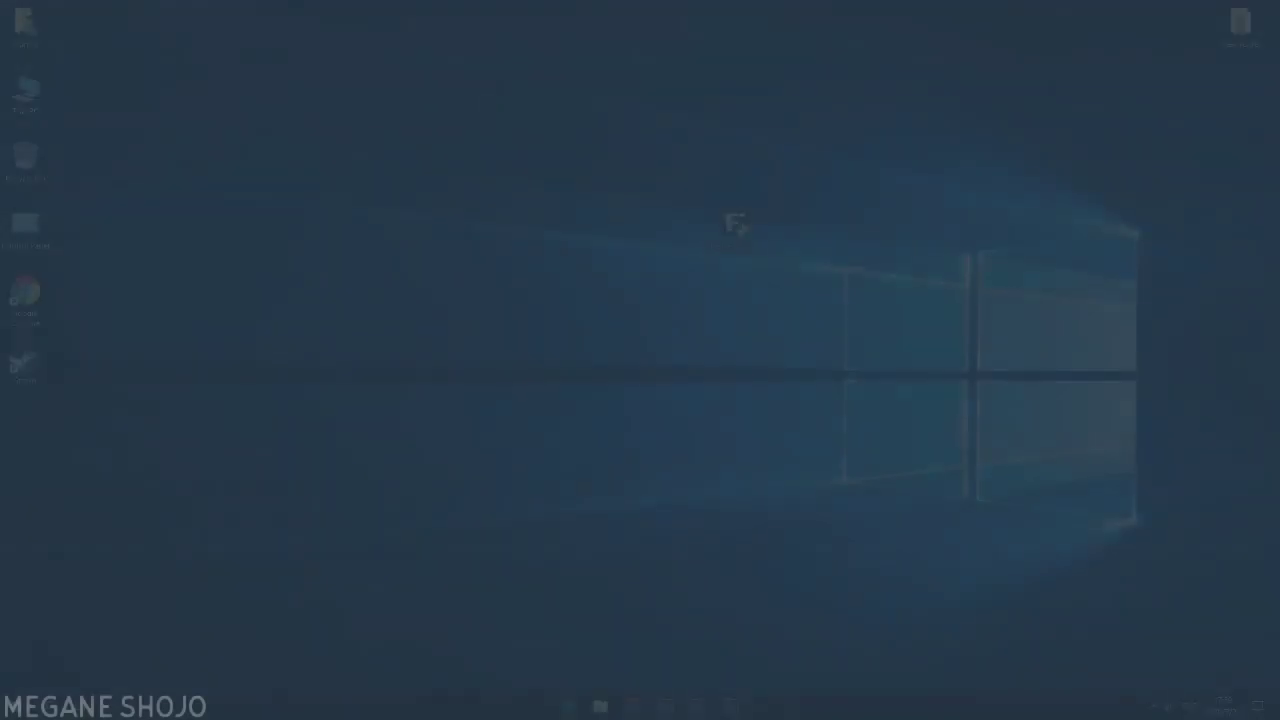
Run the Fences installer from the desktop, agree to its license terms and install it in the default folder.
click(734, 230)
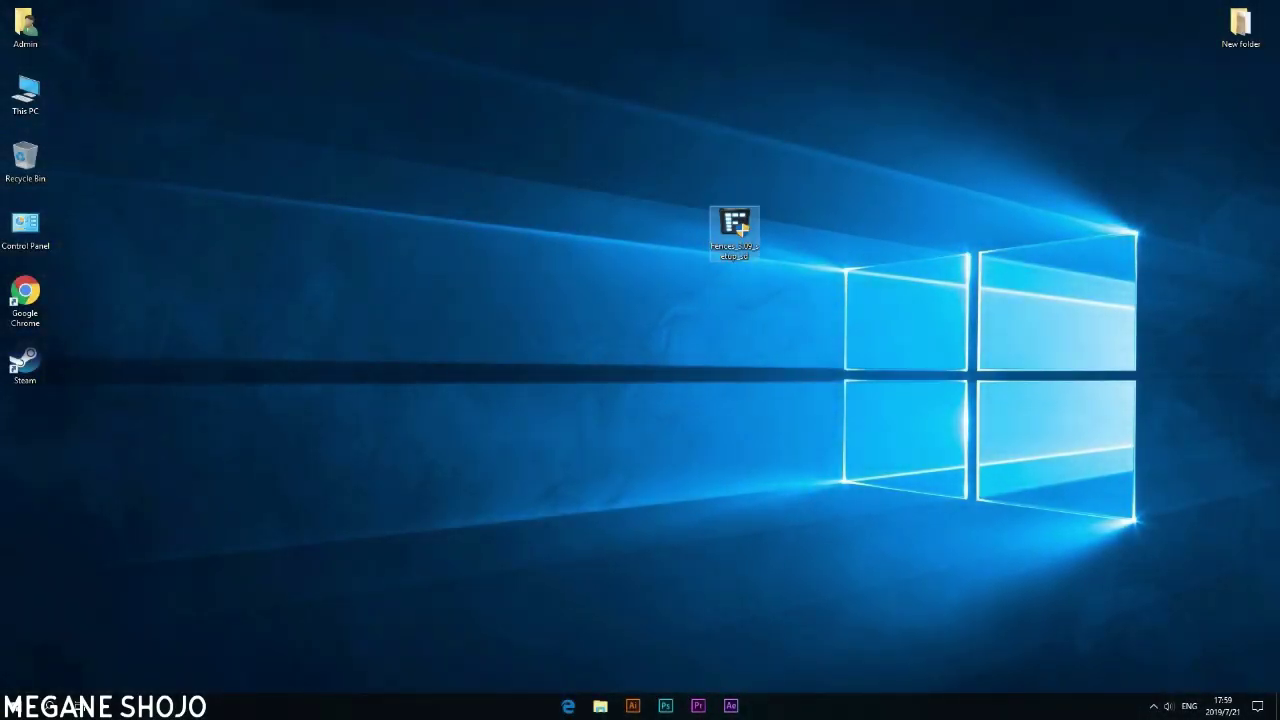
double_click(735, 225)
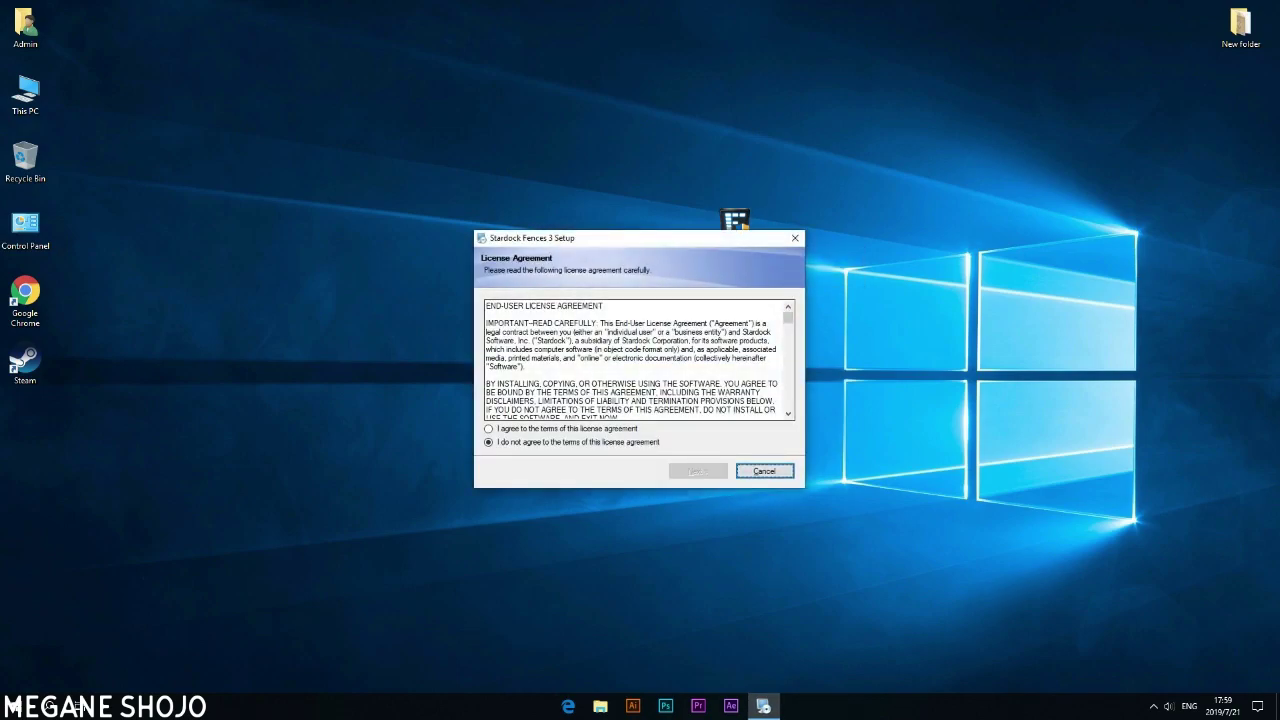
click(488, 428)
key(Return)
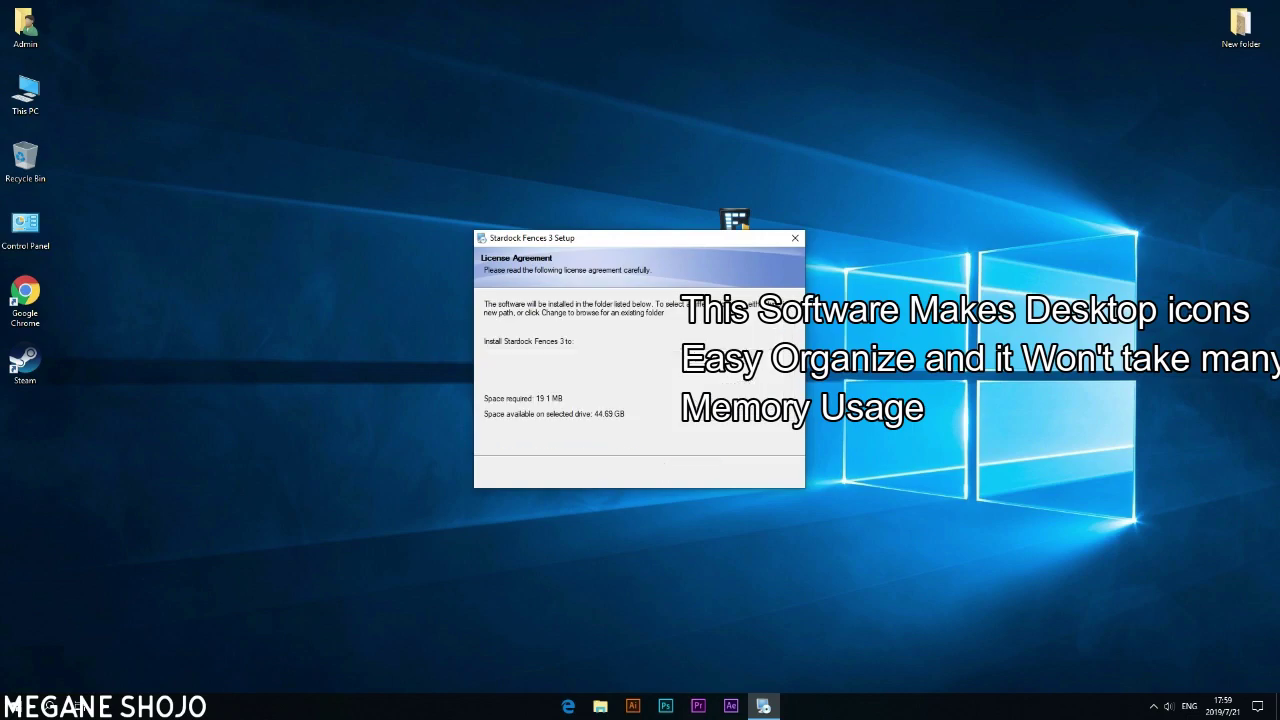
key(Return)
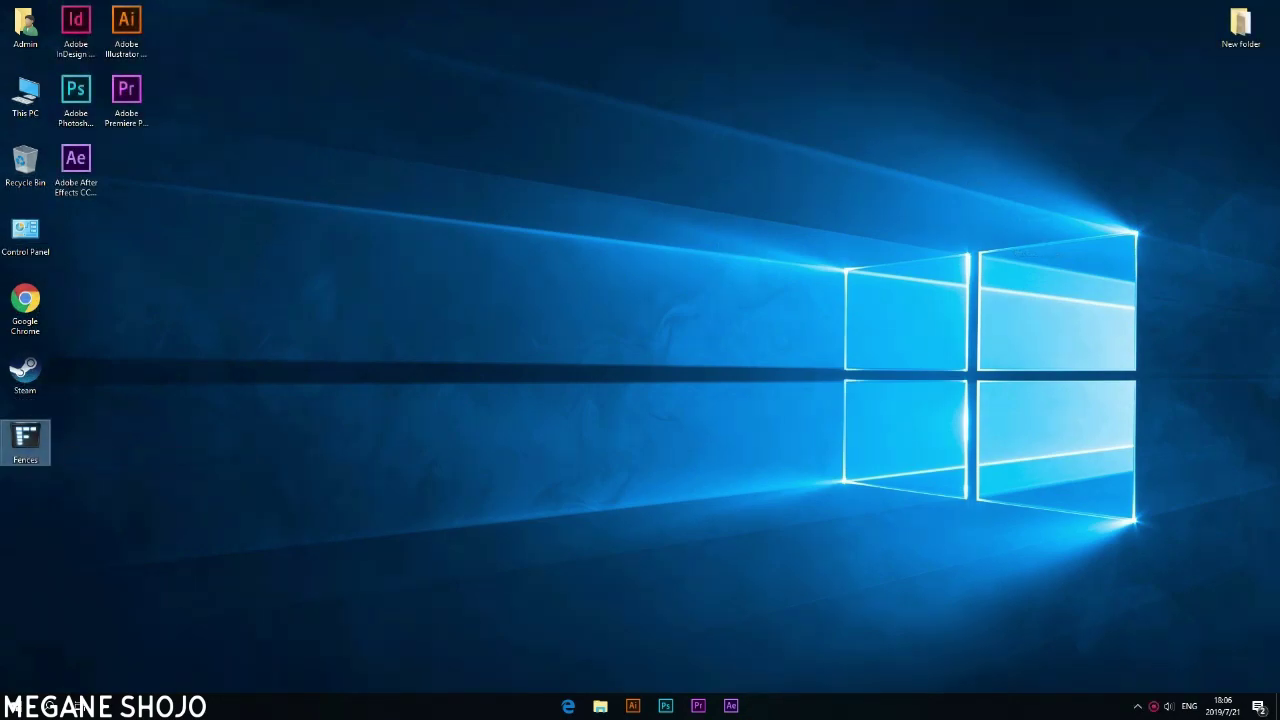
Open Fences, move its settings window clear of the desktop icons and create a fence from the five Adobe icons.
double_click(25, 440)
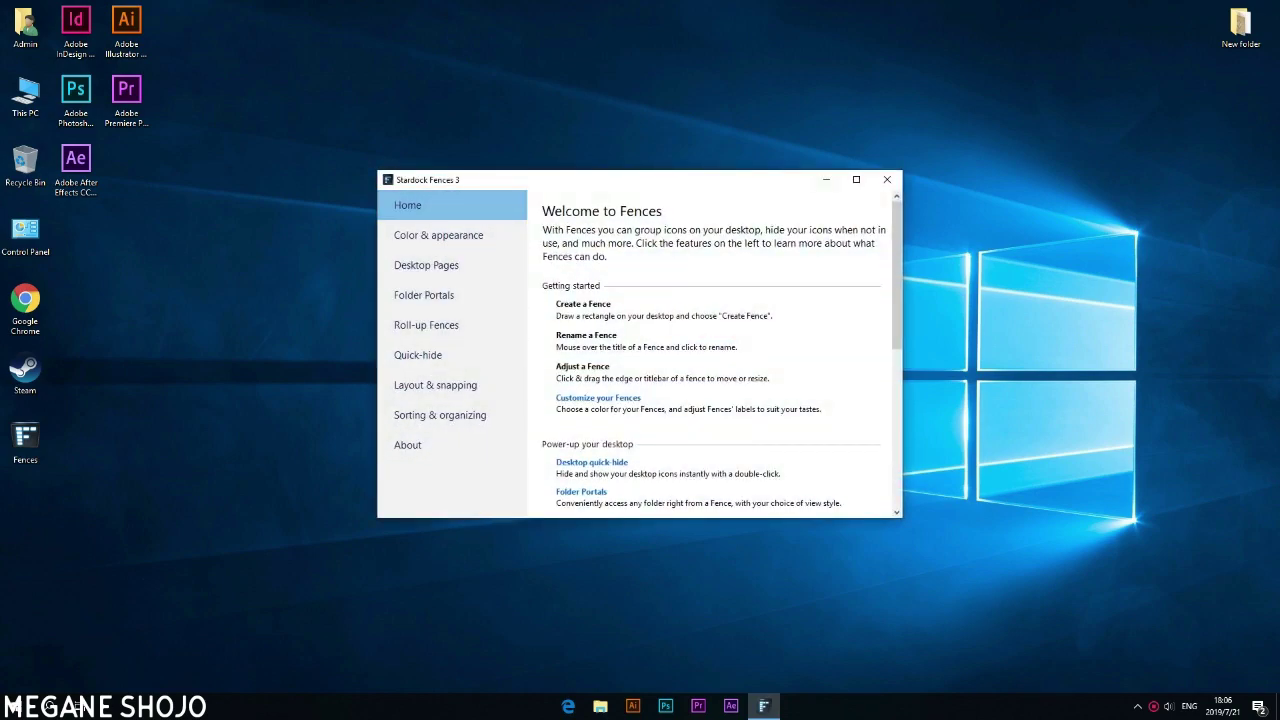
drag(739, 183, 1045, 133)
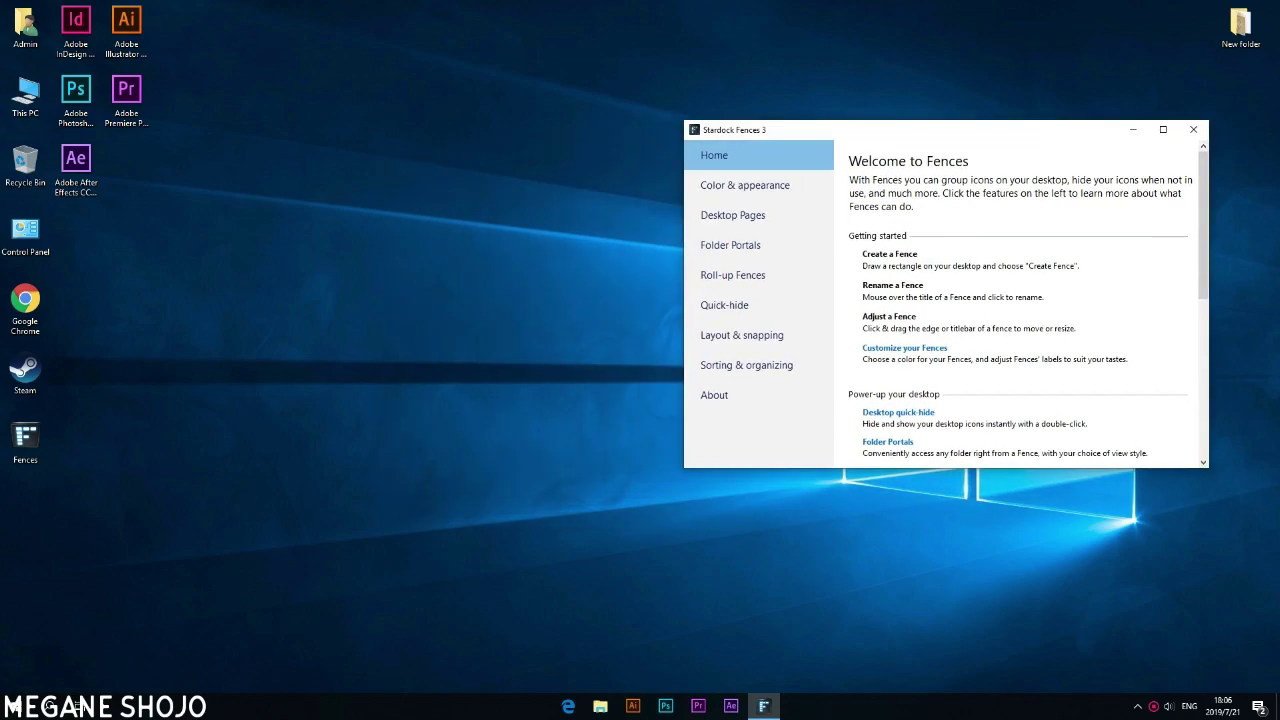
drag(187, 5, 70, 158)
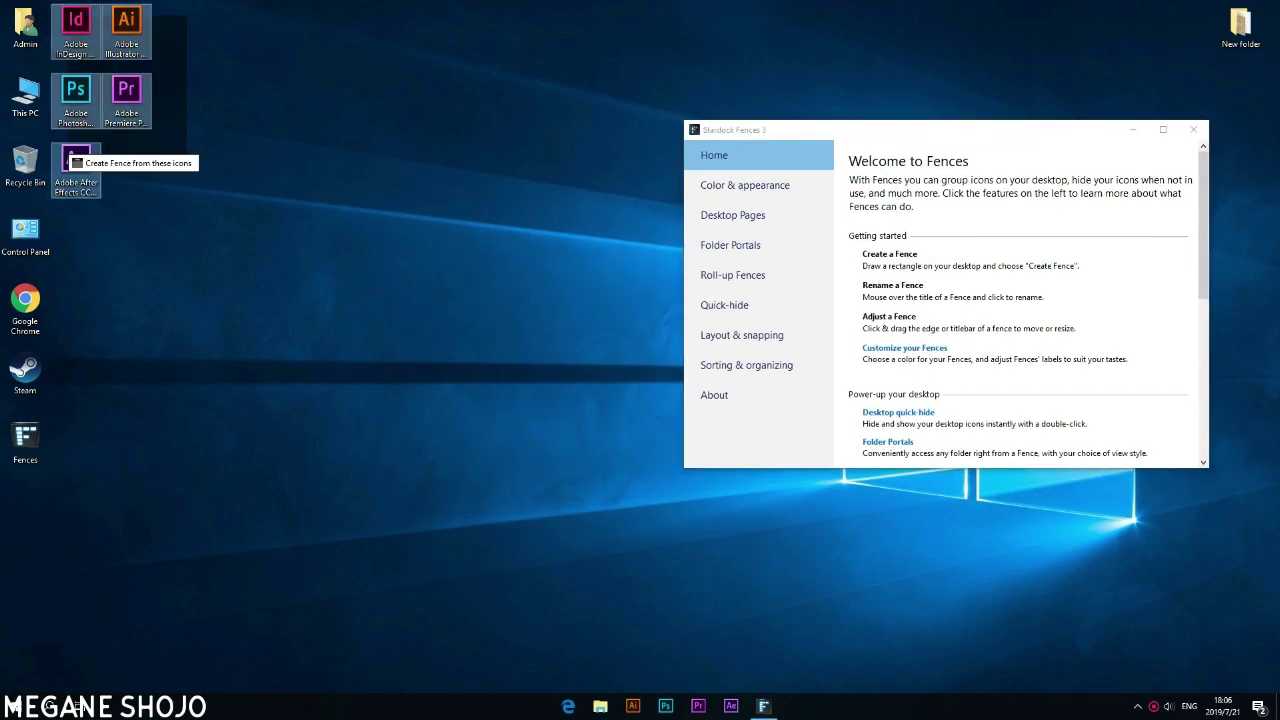
click(120, 163)
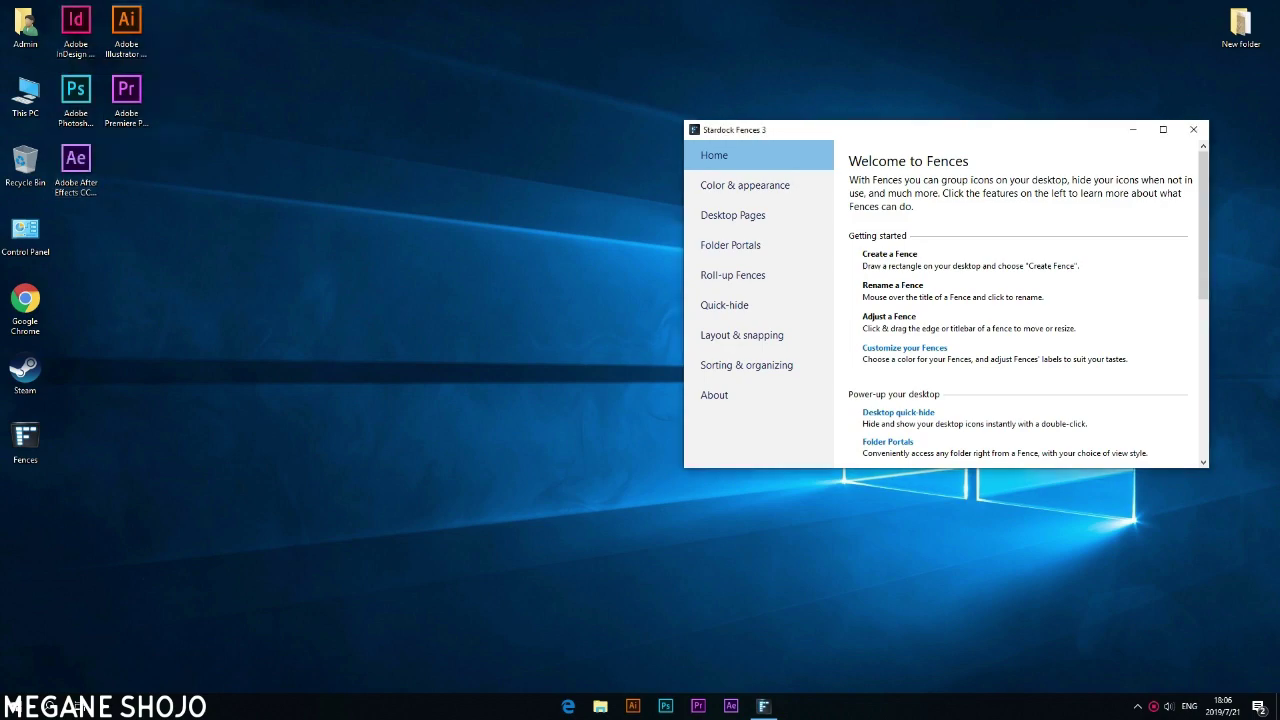
key(Return)
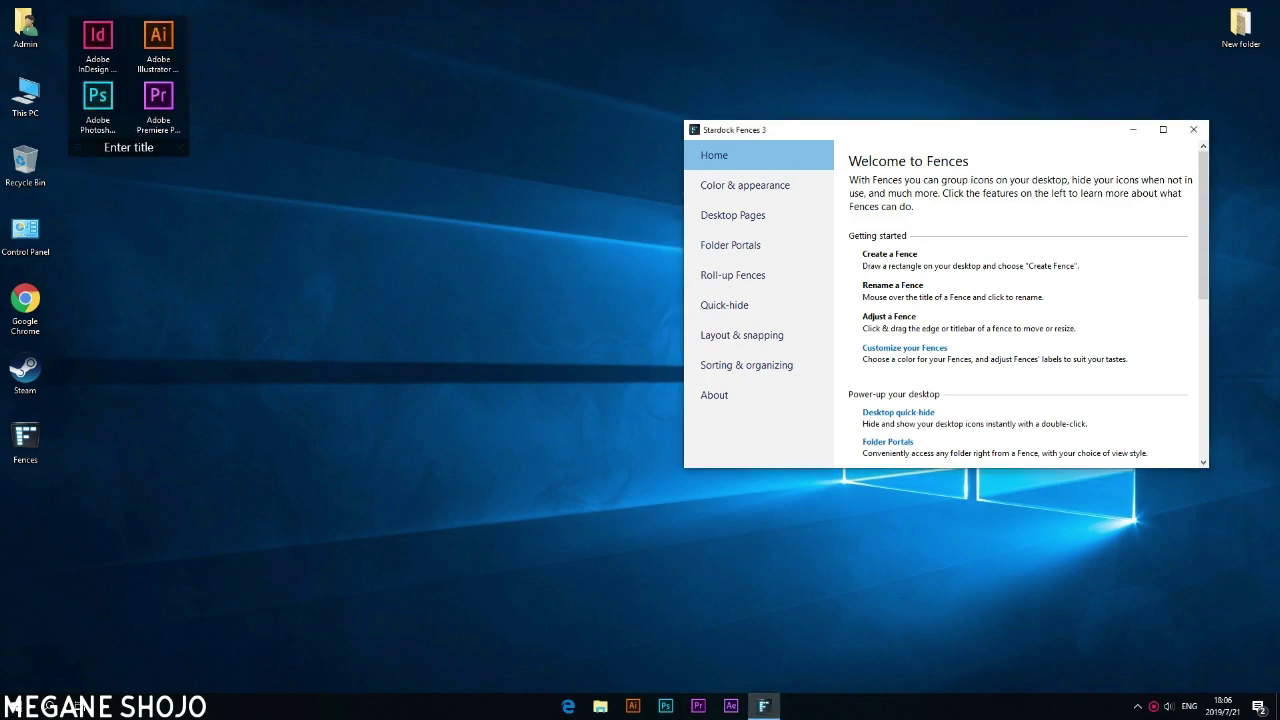
Enlarge the new fence to fit all five Adobe icons and move it away from the other desktop icons.
drag(188, 156, 250, 243)
drag(158, 234, 280, 389)
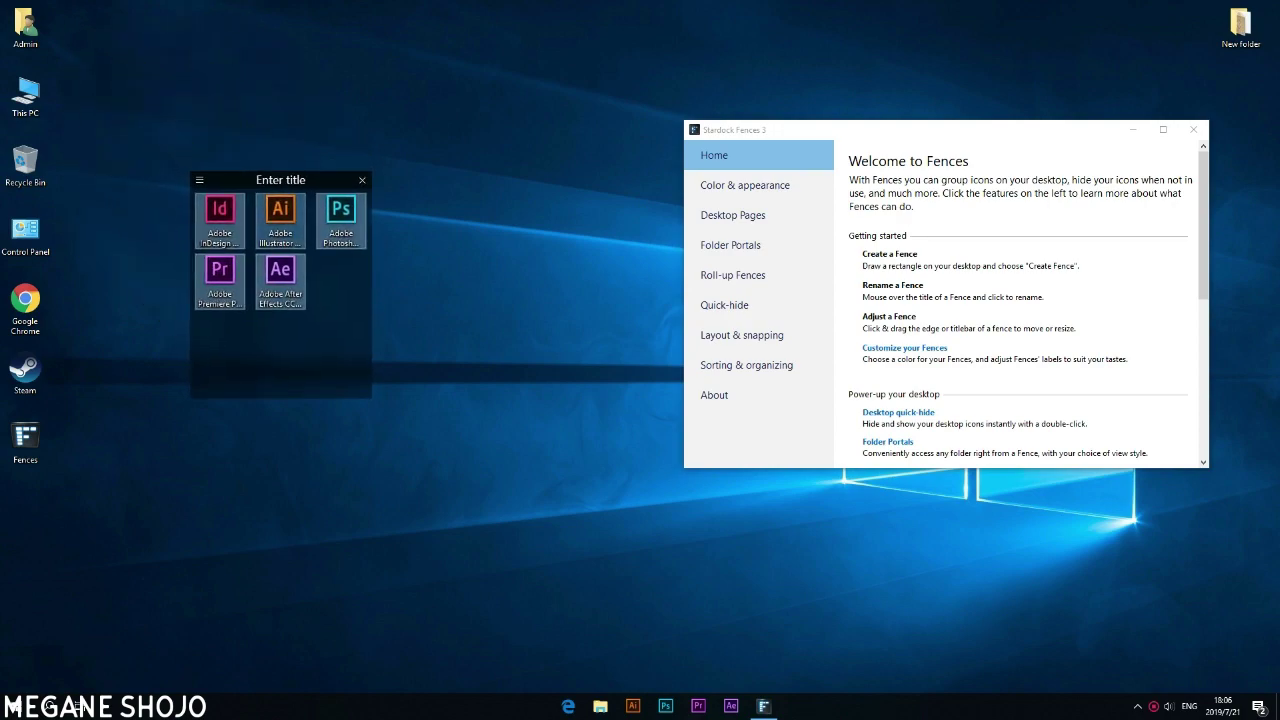
mouse_move(281, 180)
mouse_down()
mouse_move(225, 180)
mouse_move(267, 180)
mouse_up()
Title the Adobe fence "Edit Software" and move it up to the upper edge of the desktop.
click(267, 180)
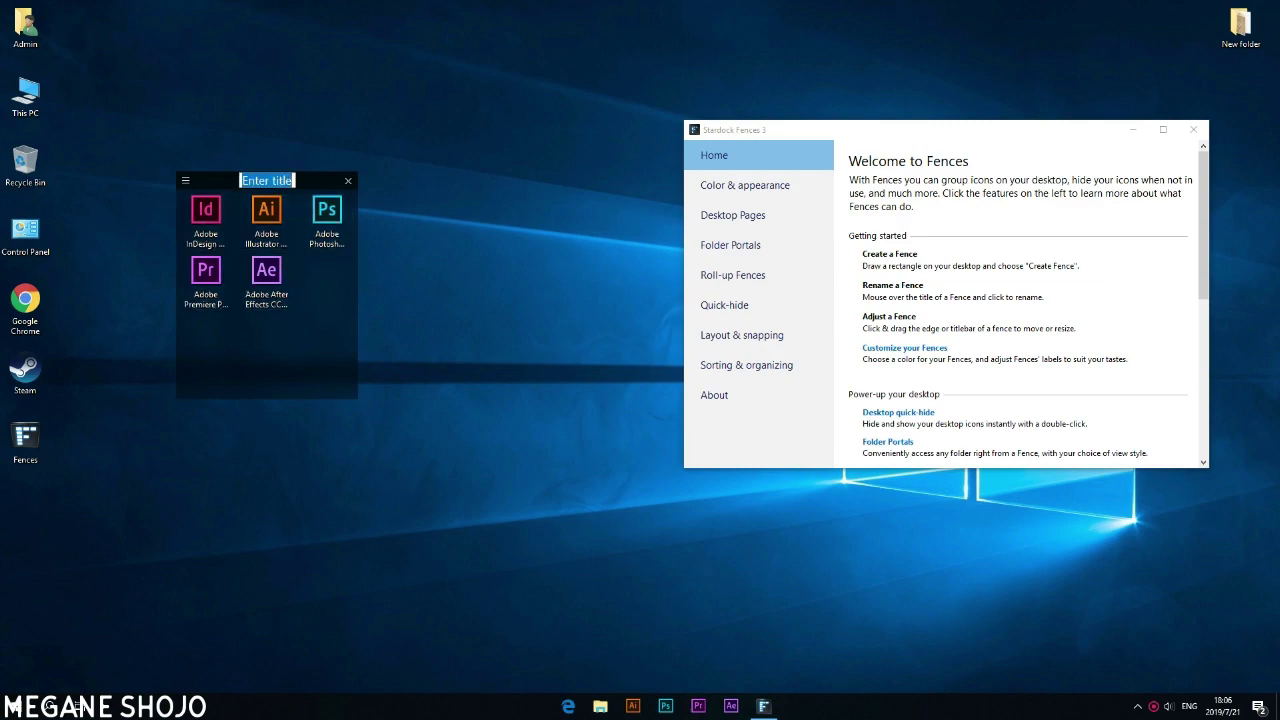
text(E)
text(dit Software)
key(Return)
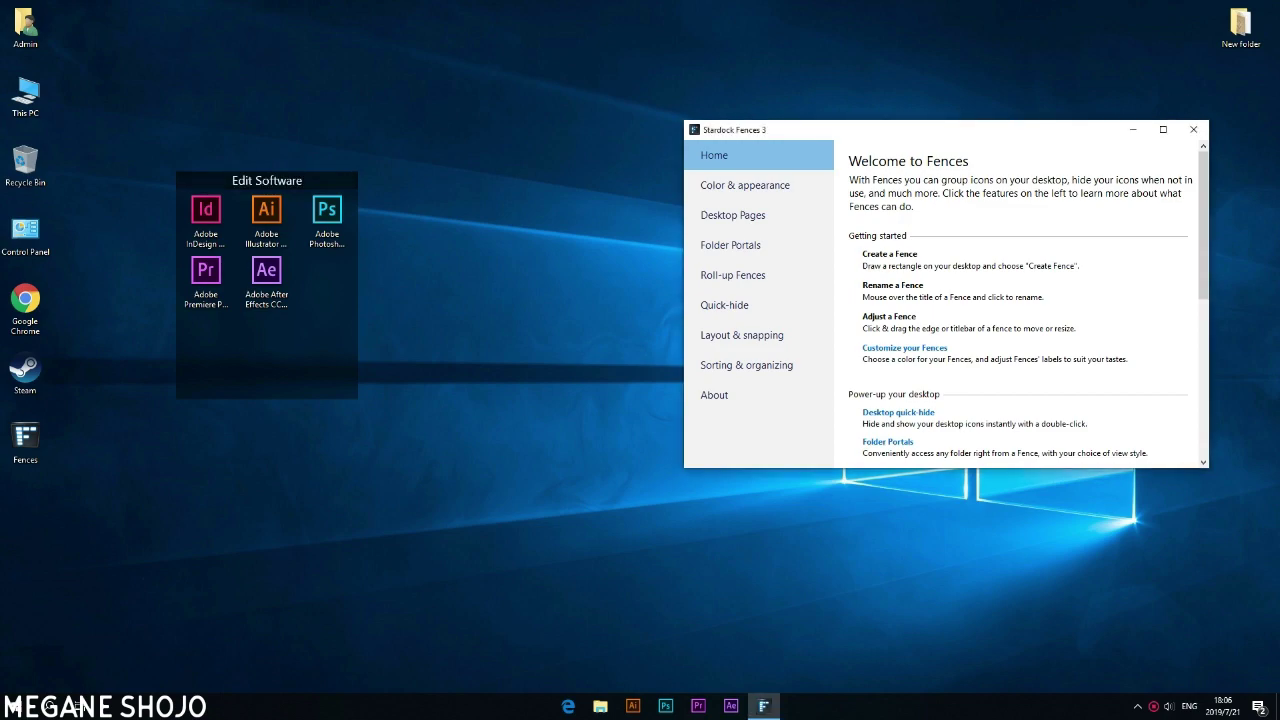
drag(266, 180, 418, 19)
Review the Quick-hide settings in Fences and close the settings window.
click(758, 305)
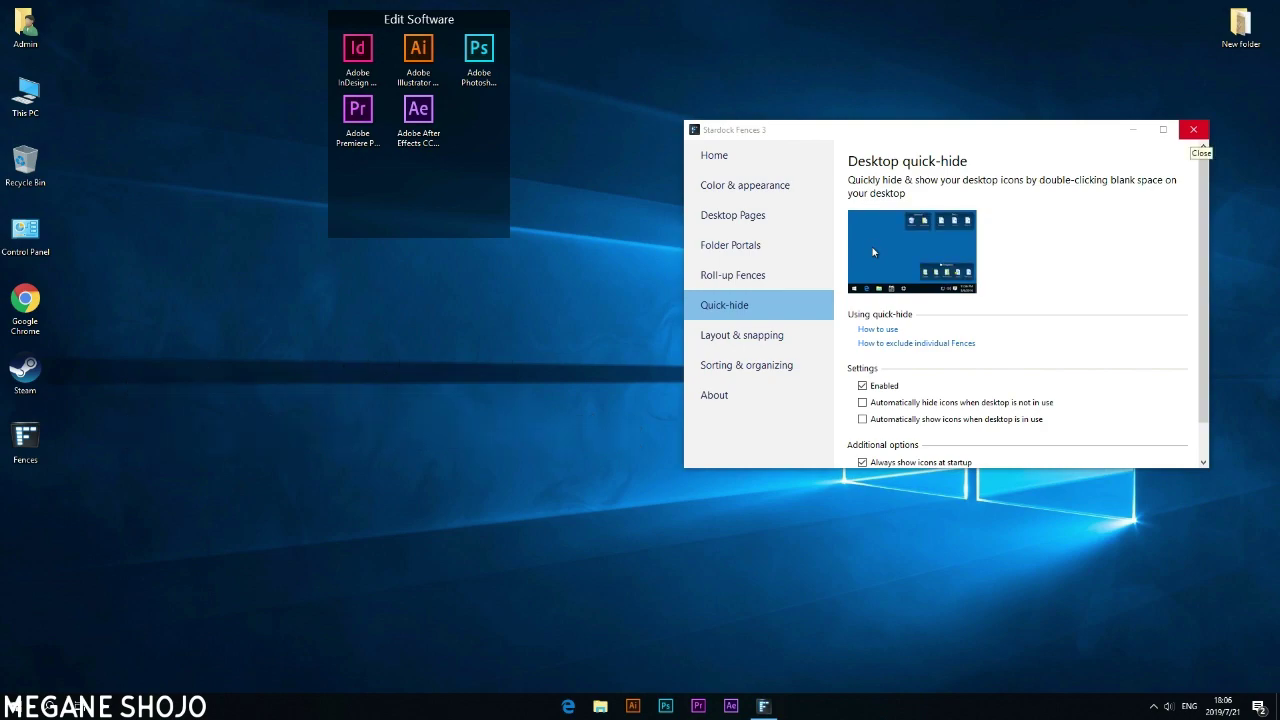
click(1193, 129)
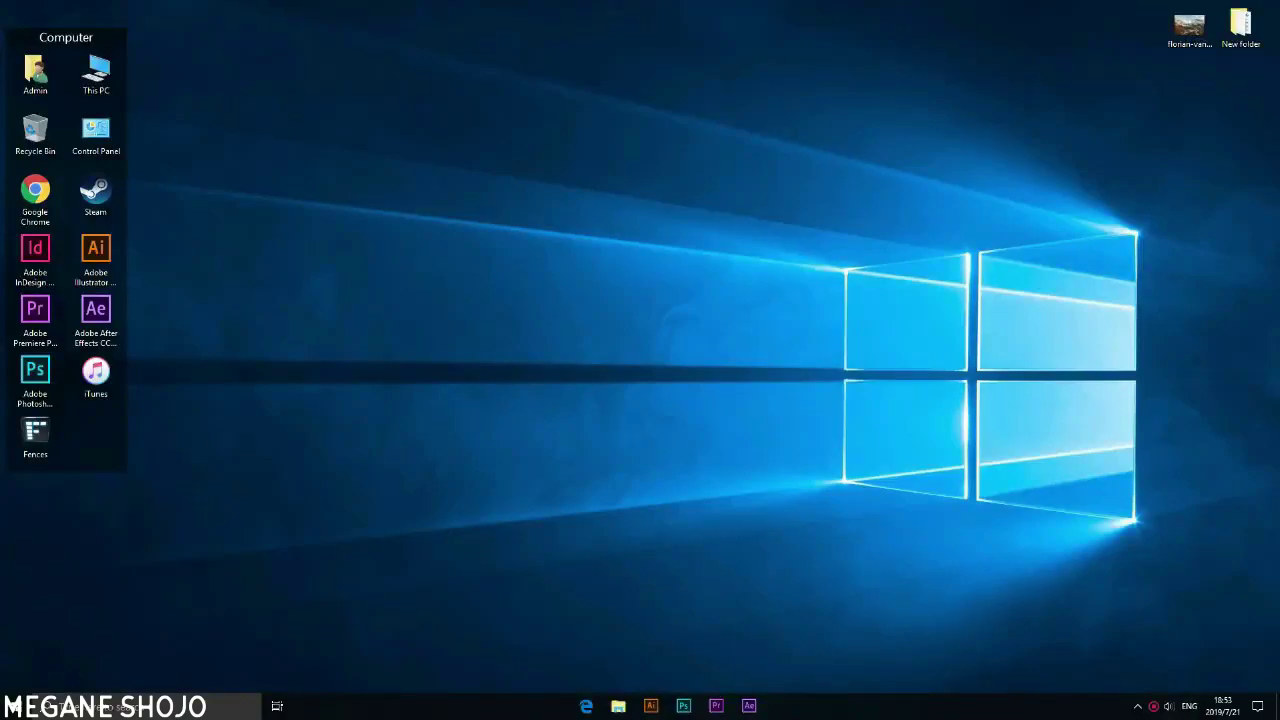
Set the landscape photo stored on the desktop as the desktop background.
right_click(1189, 25)
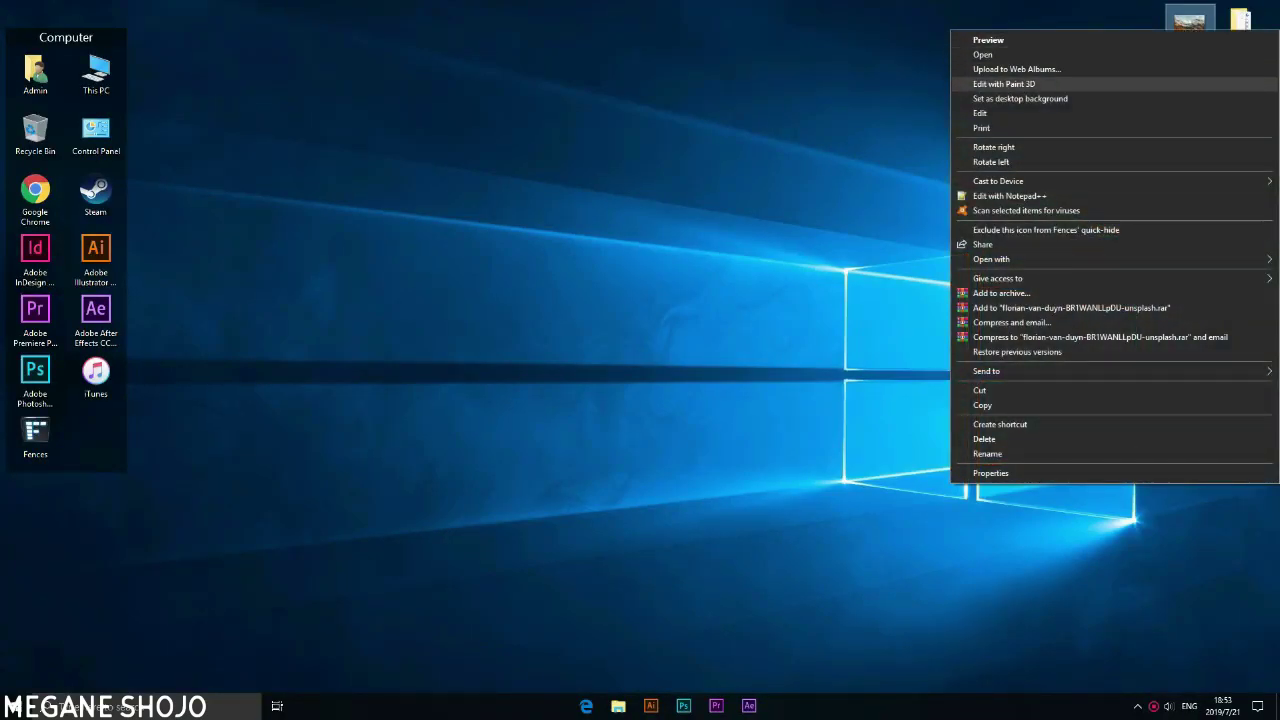
click(1020, 98)
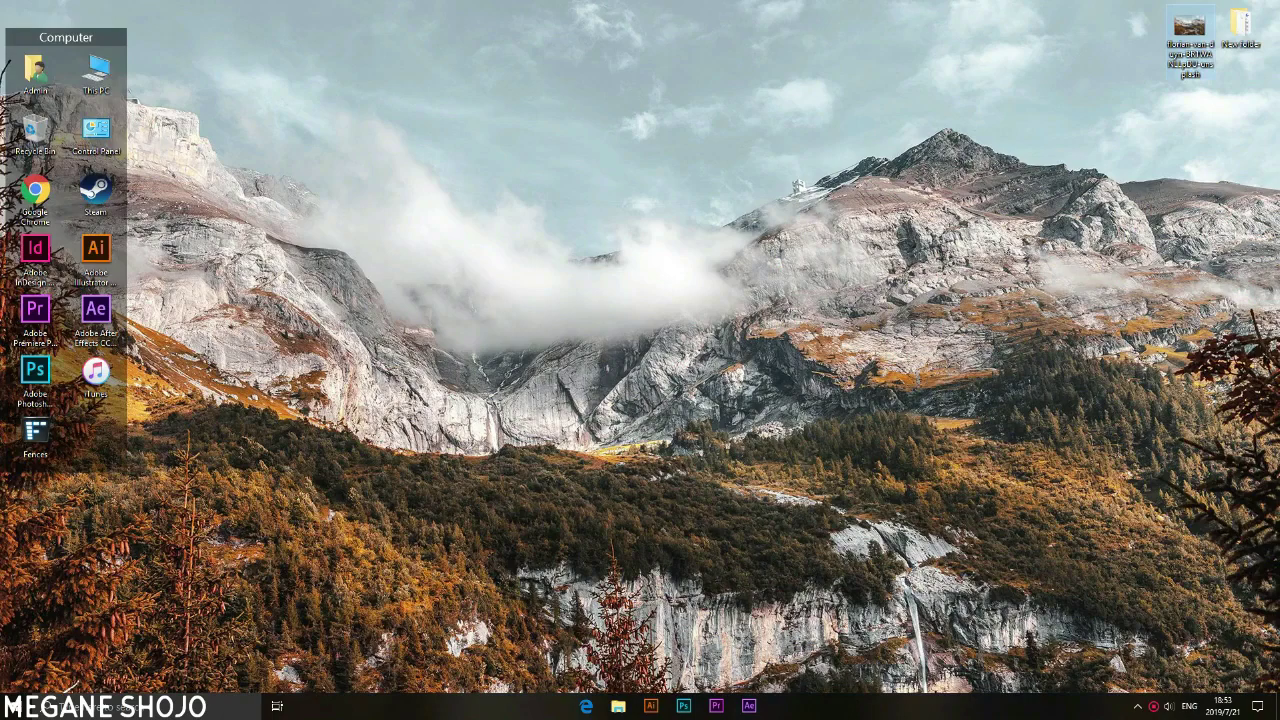
Launch NexusSetup from New folder, minimize the folder window and accept English as the setup language.
double_click(1240, 25)
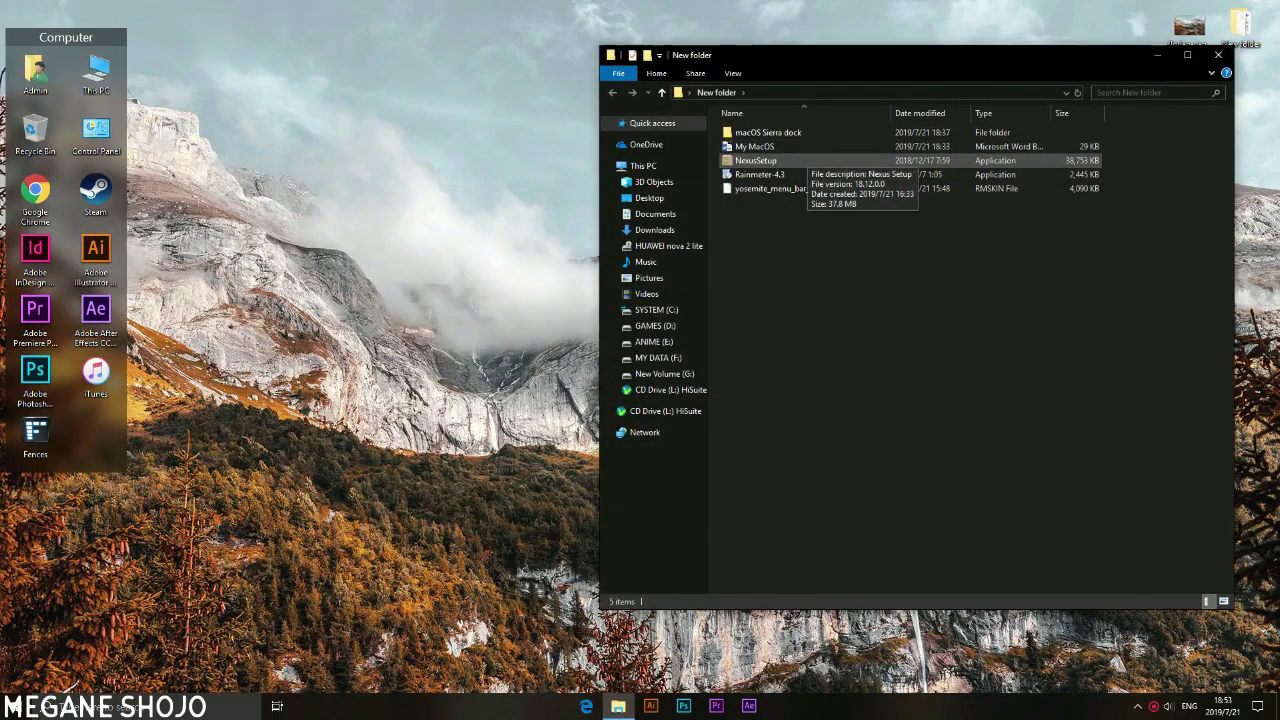
double_click(790, 160)
click(1157, 55)
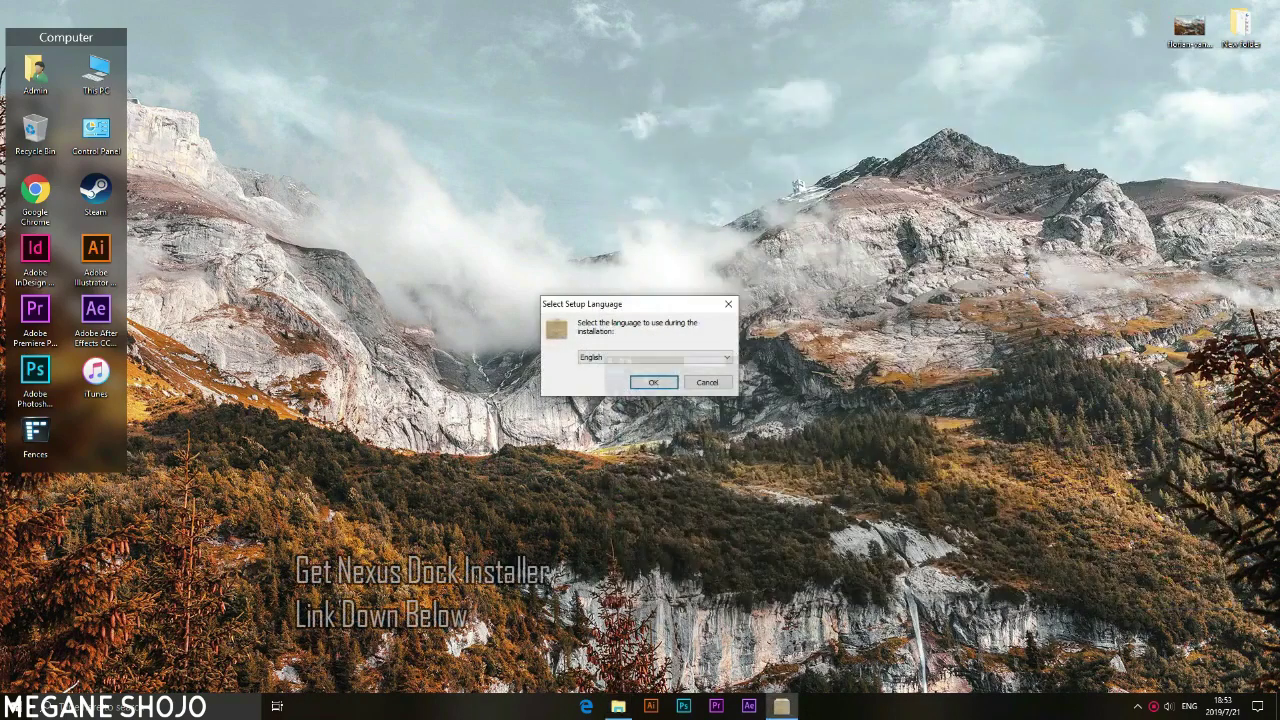
key(Return)
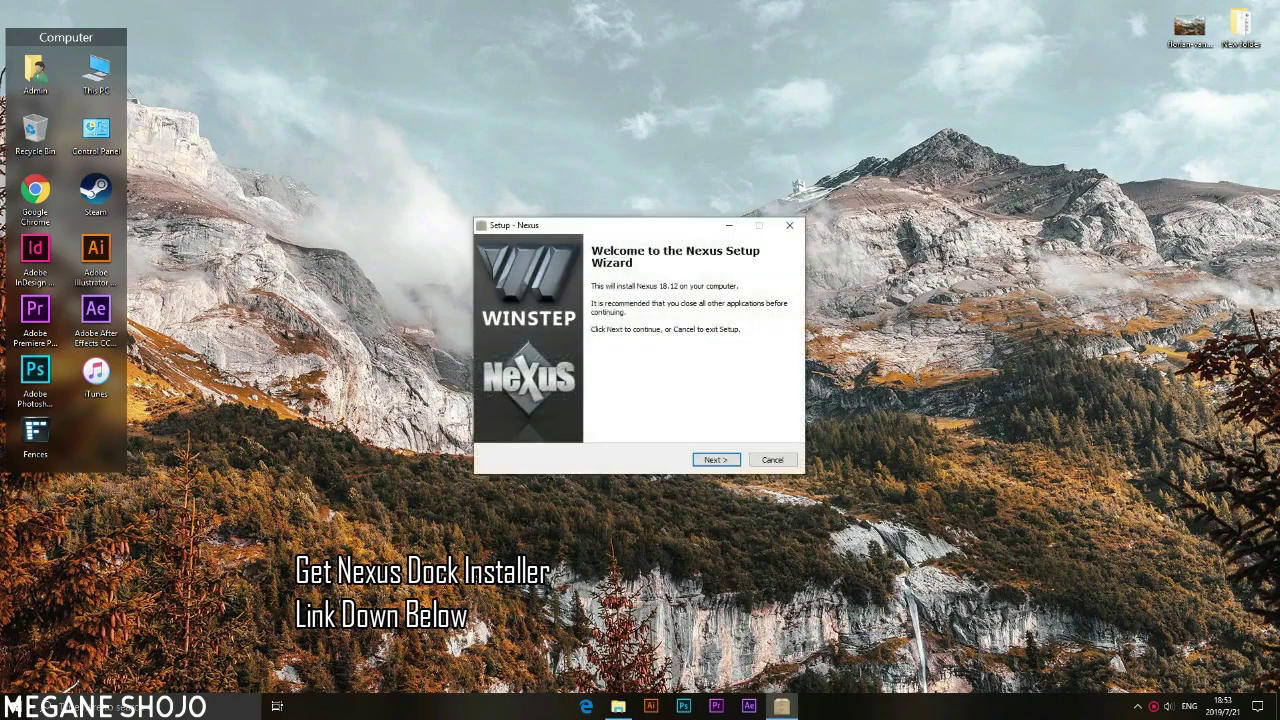
Accept the Nexus license, install it with the default location and Start Menu folder, and finish setup with Launch Nexus enabled.
key(Return)
key(alt+a)
key(Return)
key(Return)
key(Return)
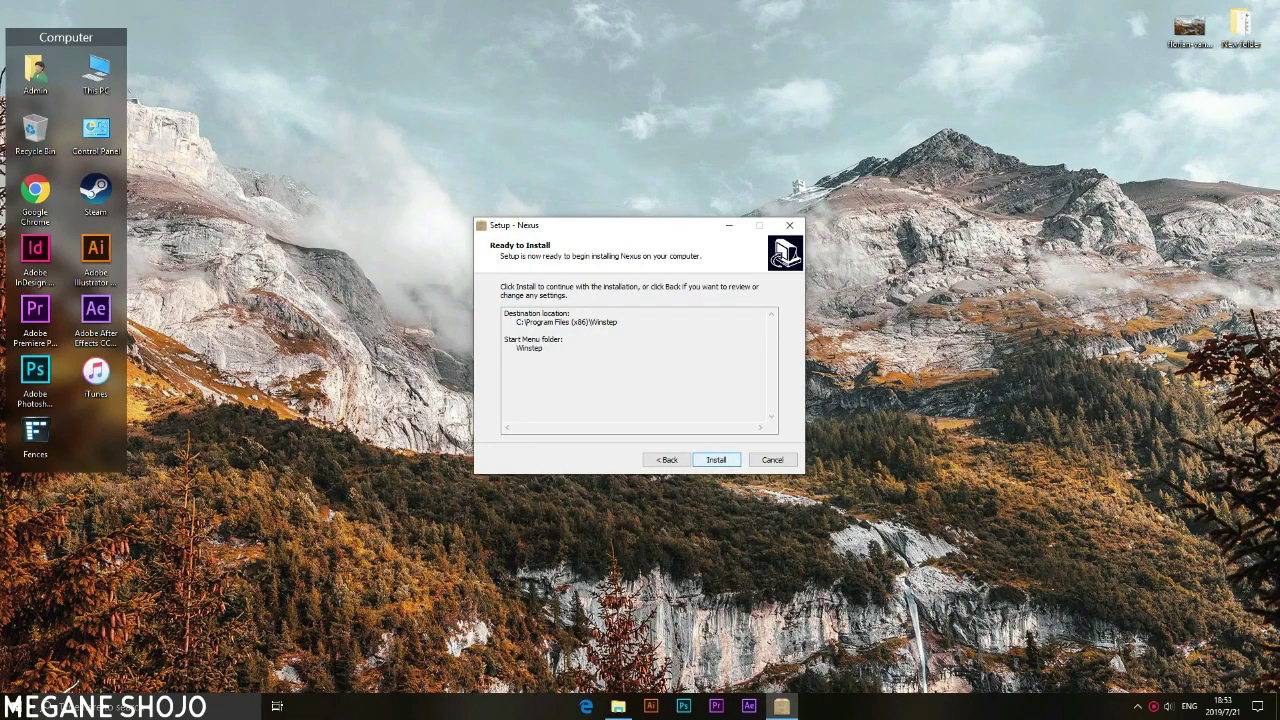
key(Return)
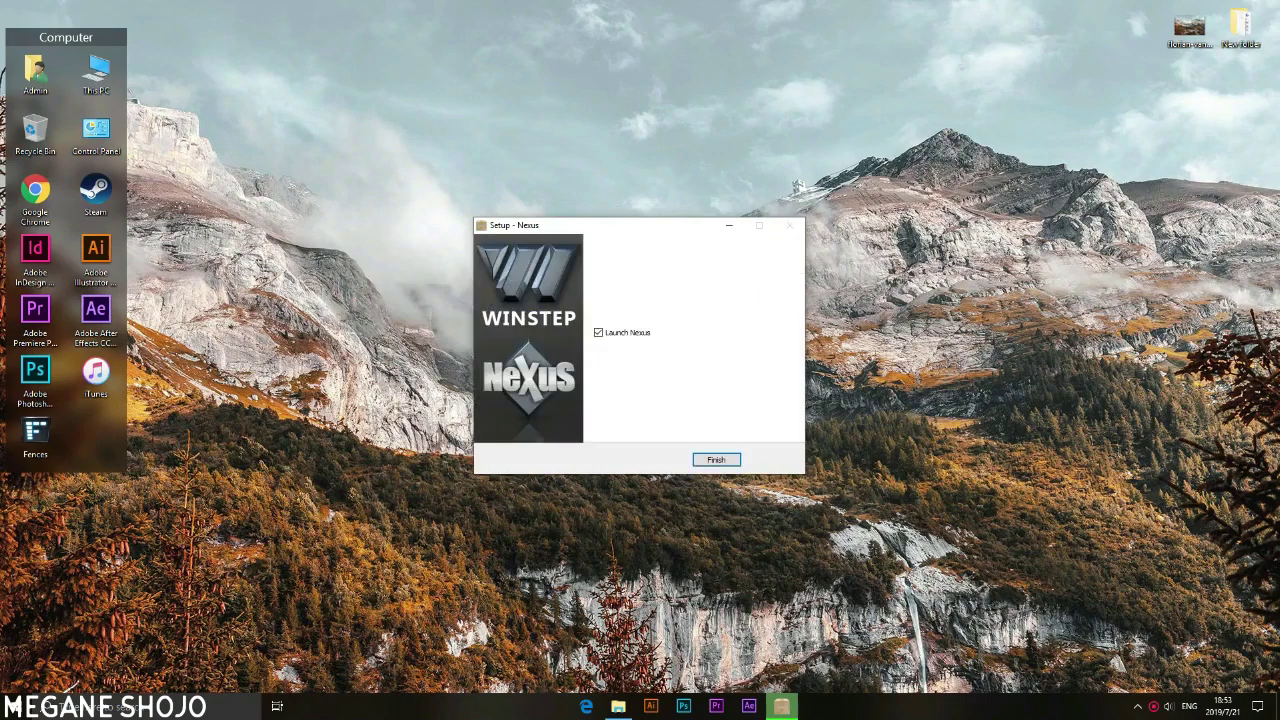
key(Return)
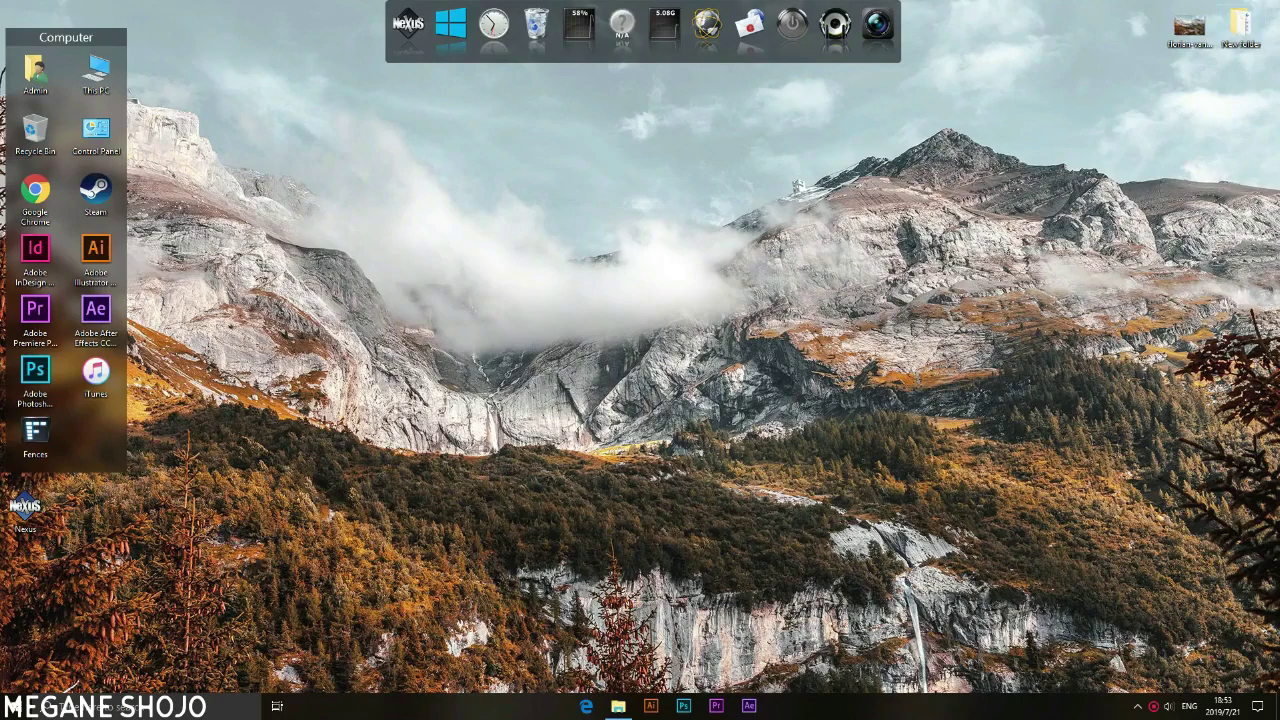
Open the macOS Sierra dock folder inside New folder and check its subfolder of the same name.
double_click(1240, 27)
key(Up)
key(Up)
key(Return)
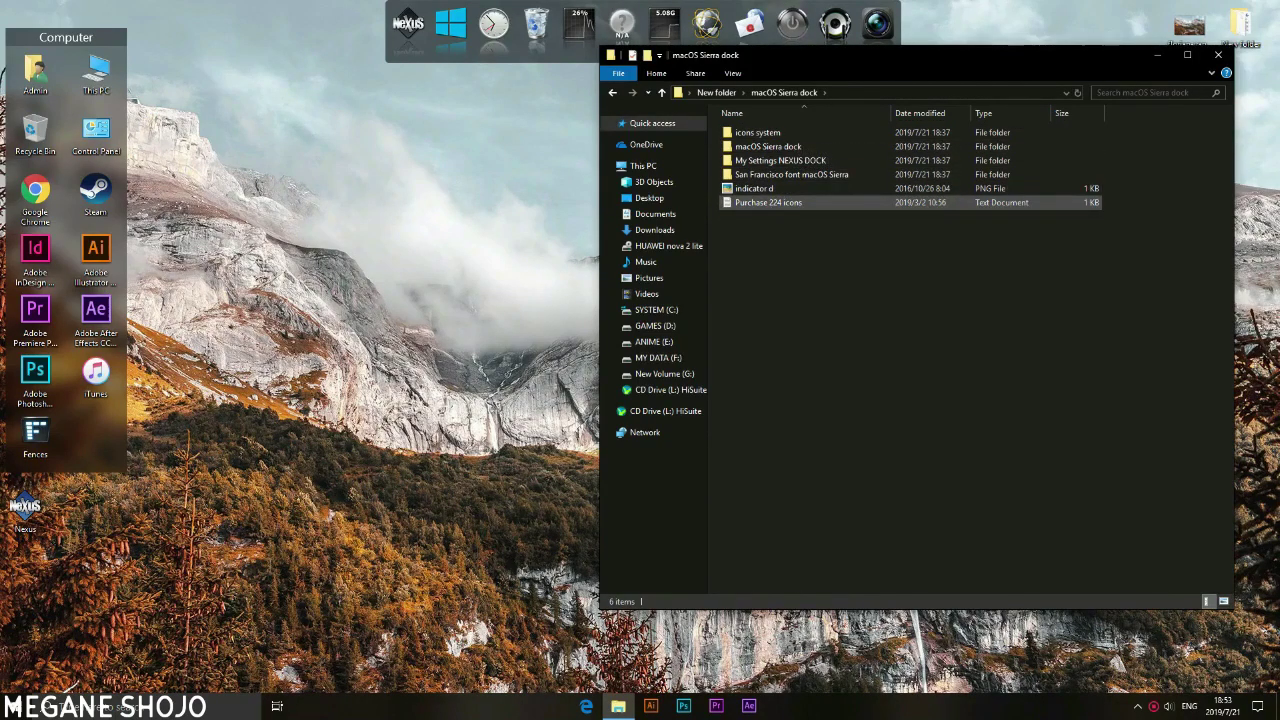
double_click(760, 146)
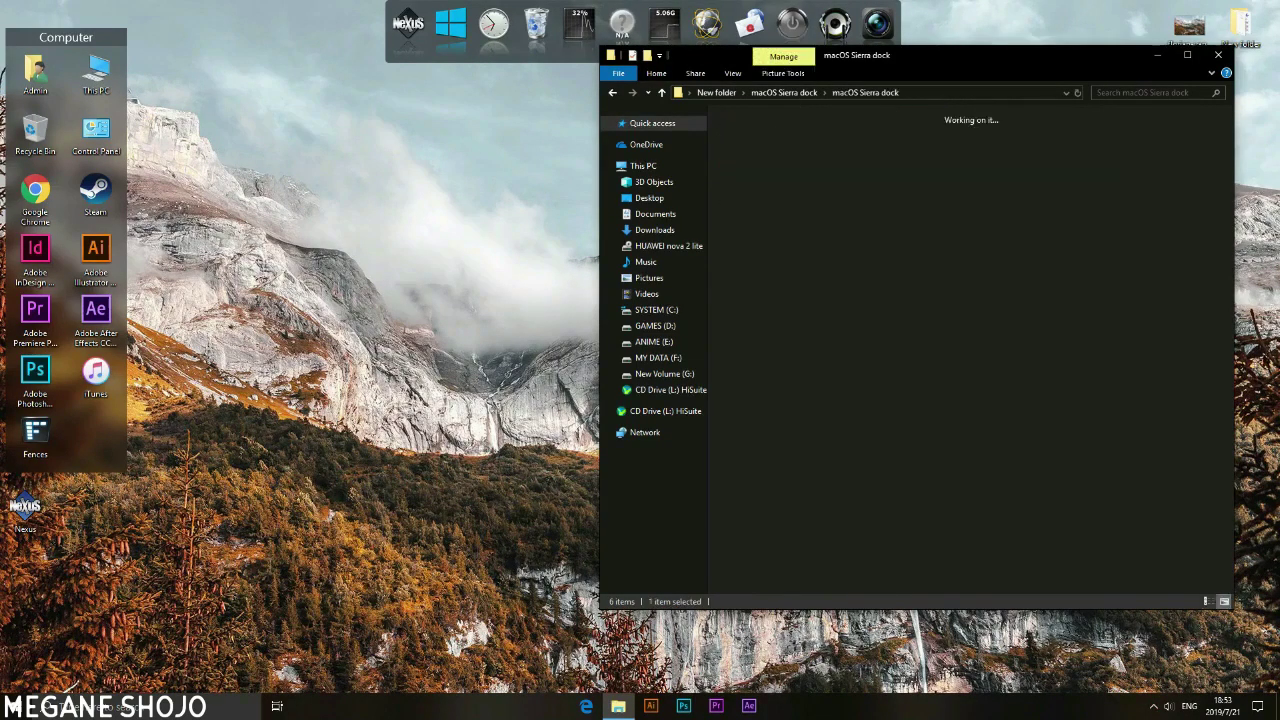
key(BackSpace)
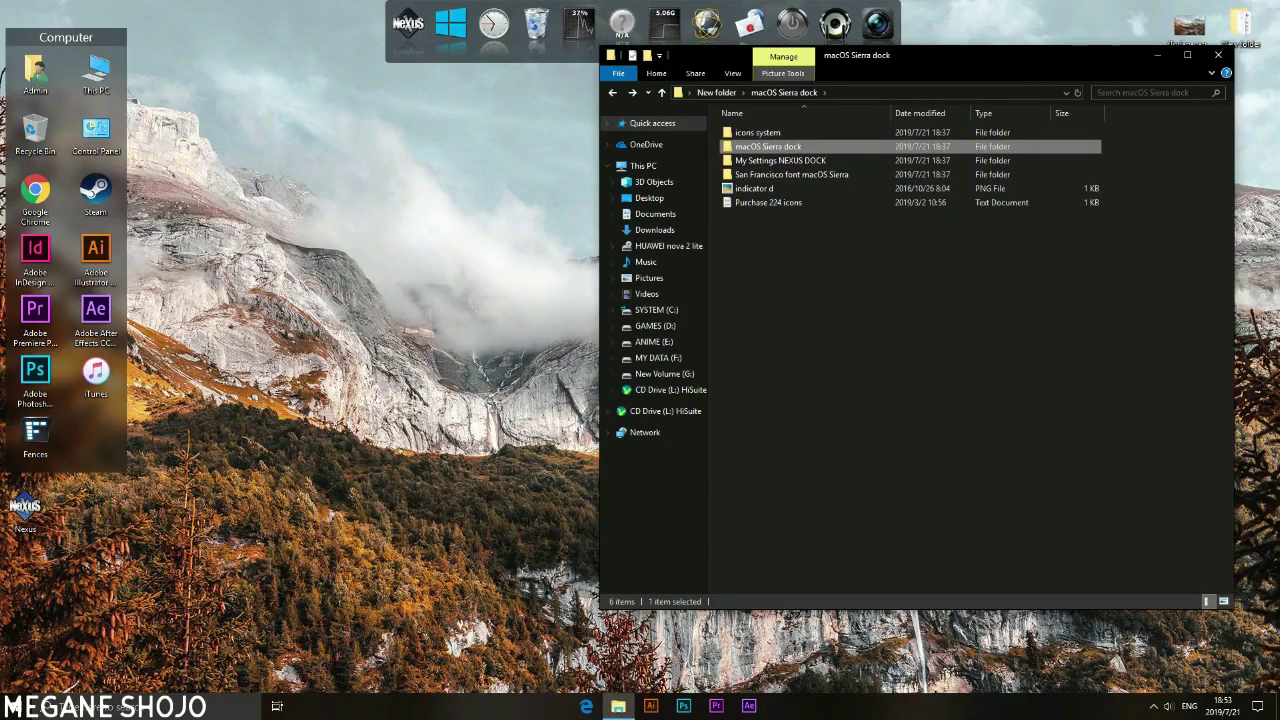
drag(733, 62, 753, 78)
In a second window, open C:\Users\Public\Public Documents\Winstep\NeXuS\Backgrounds and place it beside the macOS Sierra dock window.
double_click(96, 75)
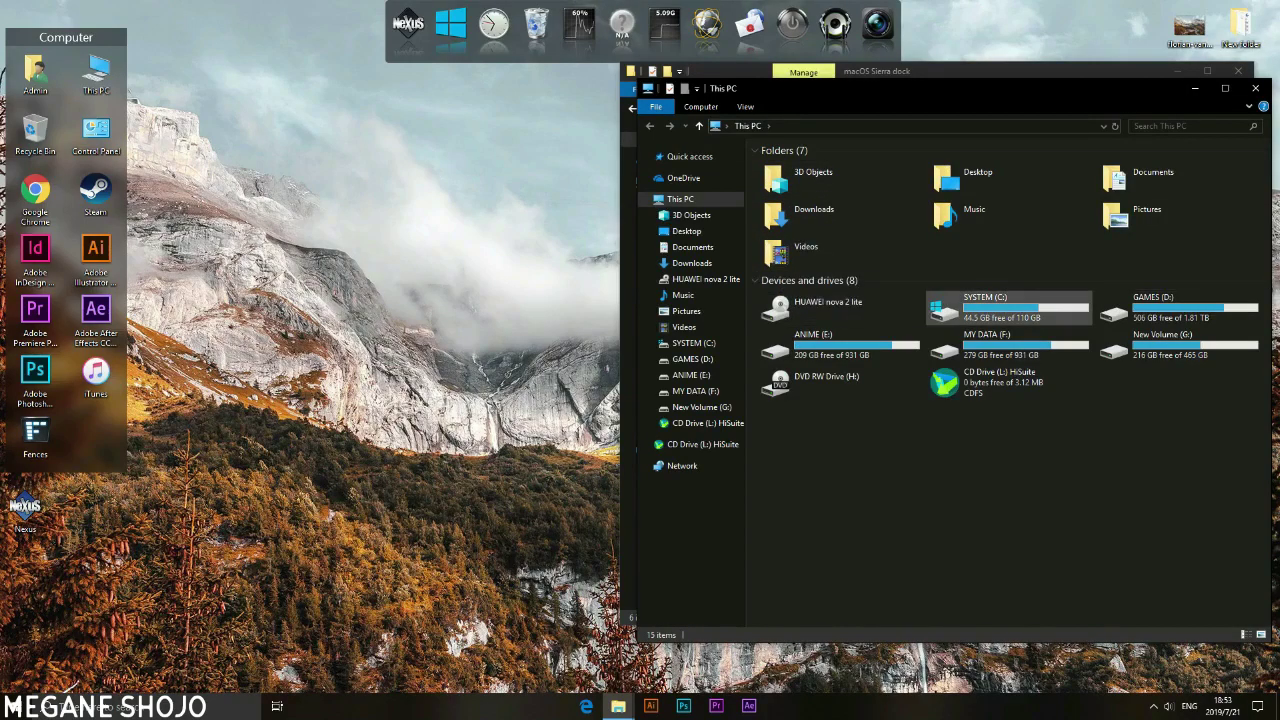
double_click(1005, 306)
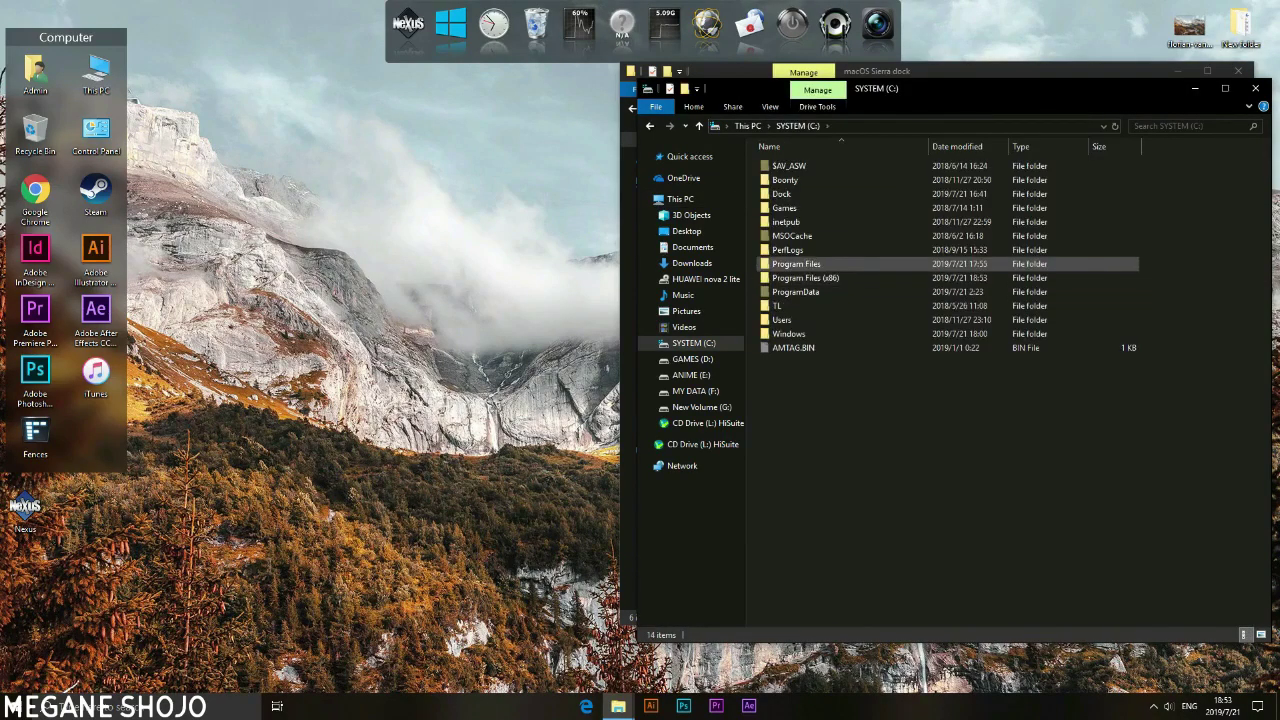
double_click(785, 319)
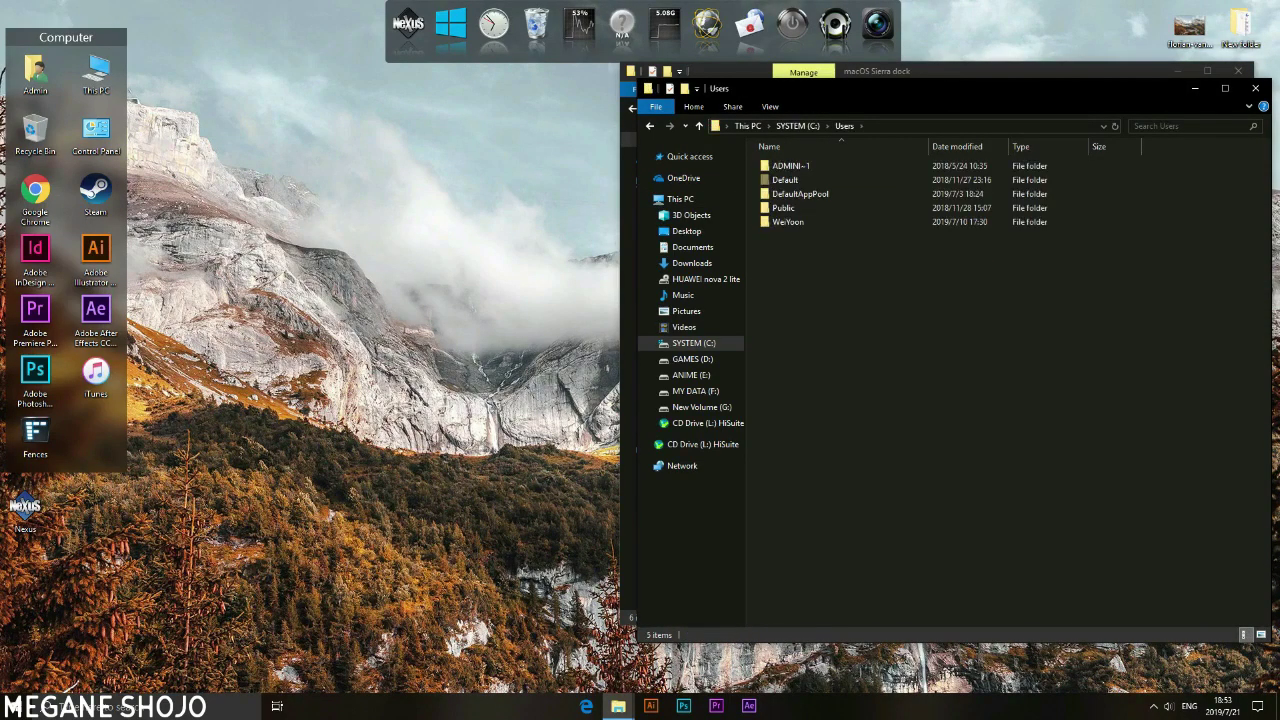
double_click(784, 207)
double_click(804, 207)
double_click(790, 235)
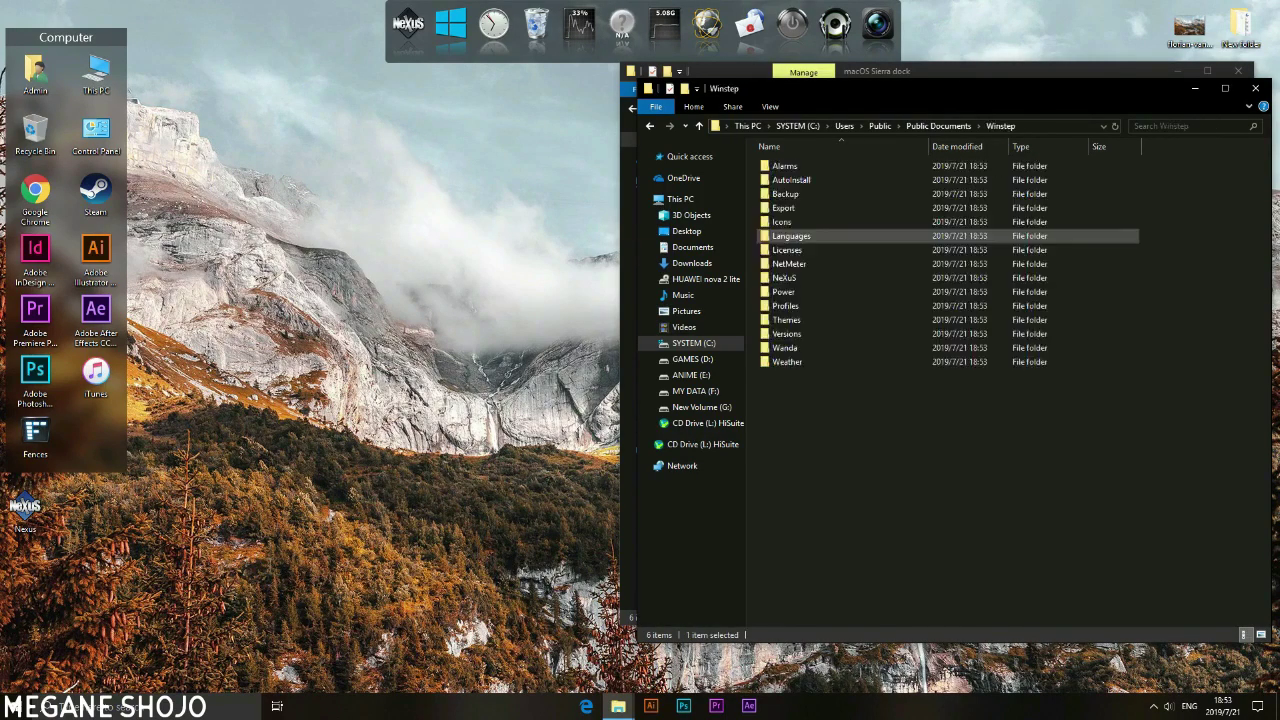
double_click(784, 277)
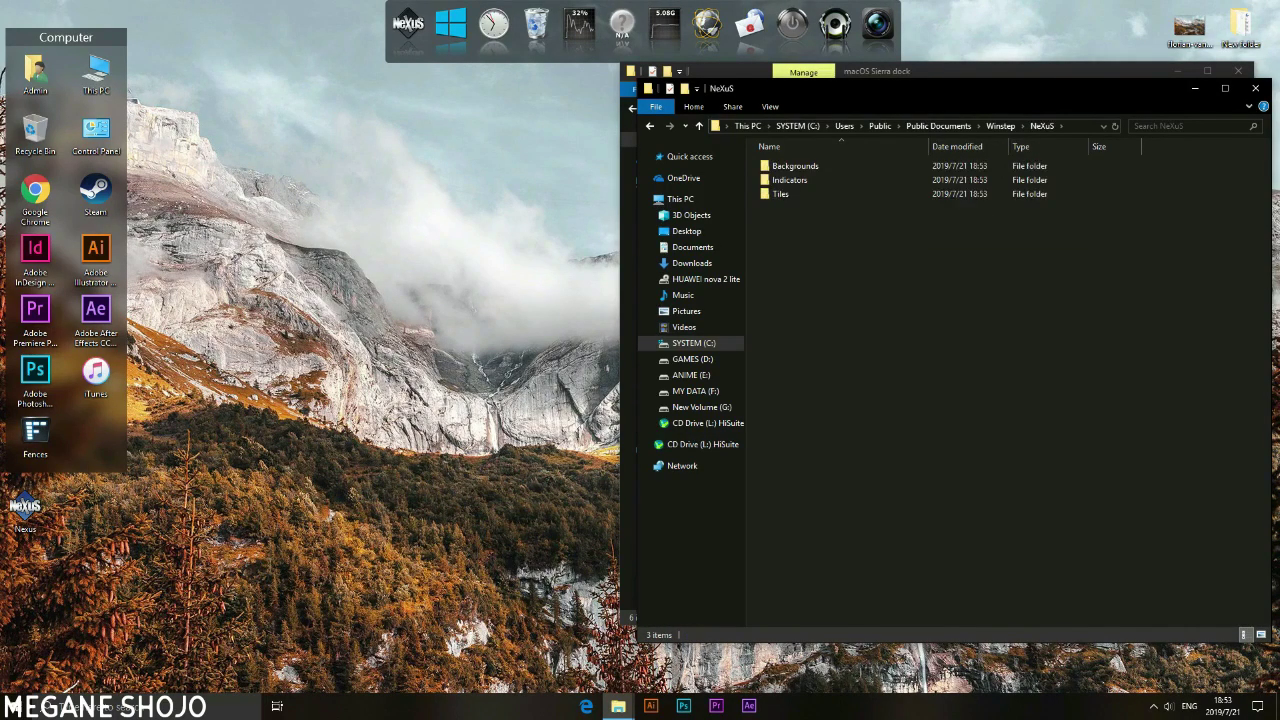
double_click(795, 165)
drag(924, 99, 295, 92)
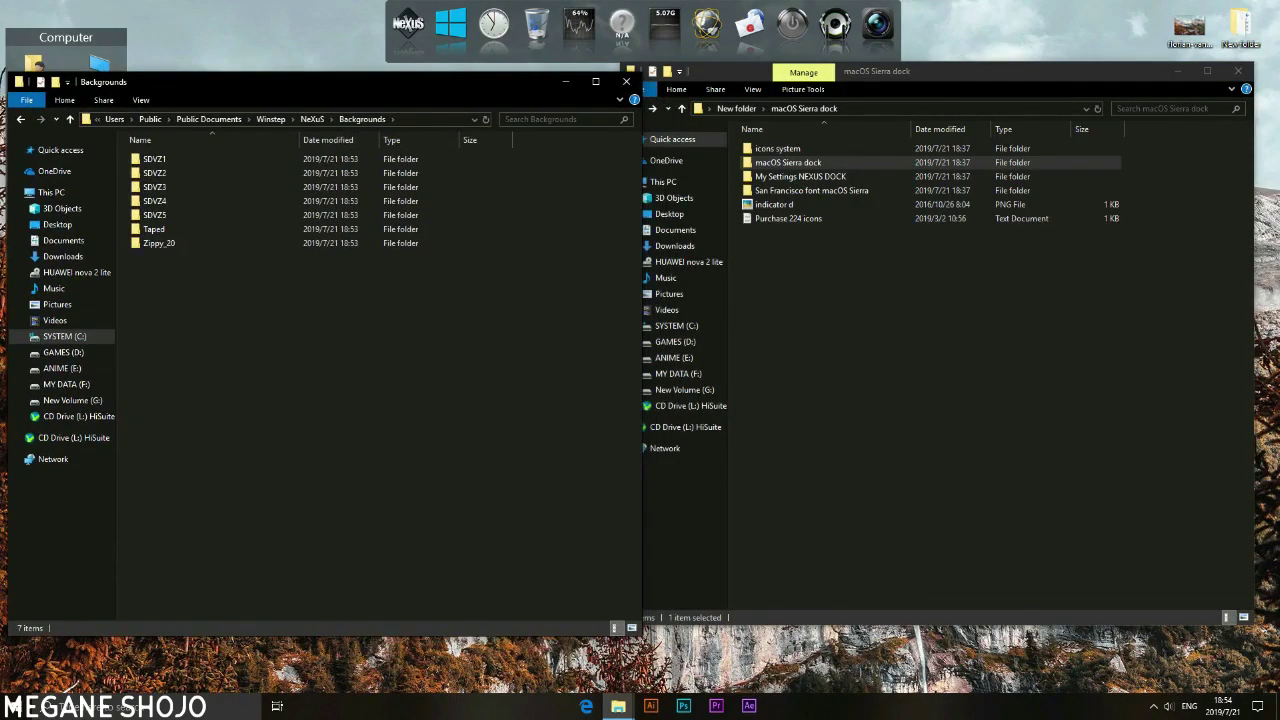
Copy the inner macOS Sierra dock folder into the NeXuS Backgrounds folder.
right_click(779, 162)
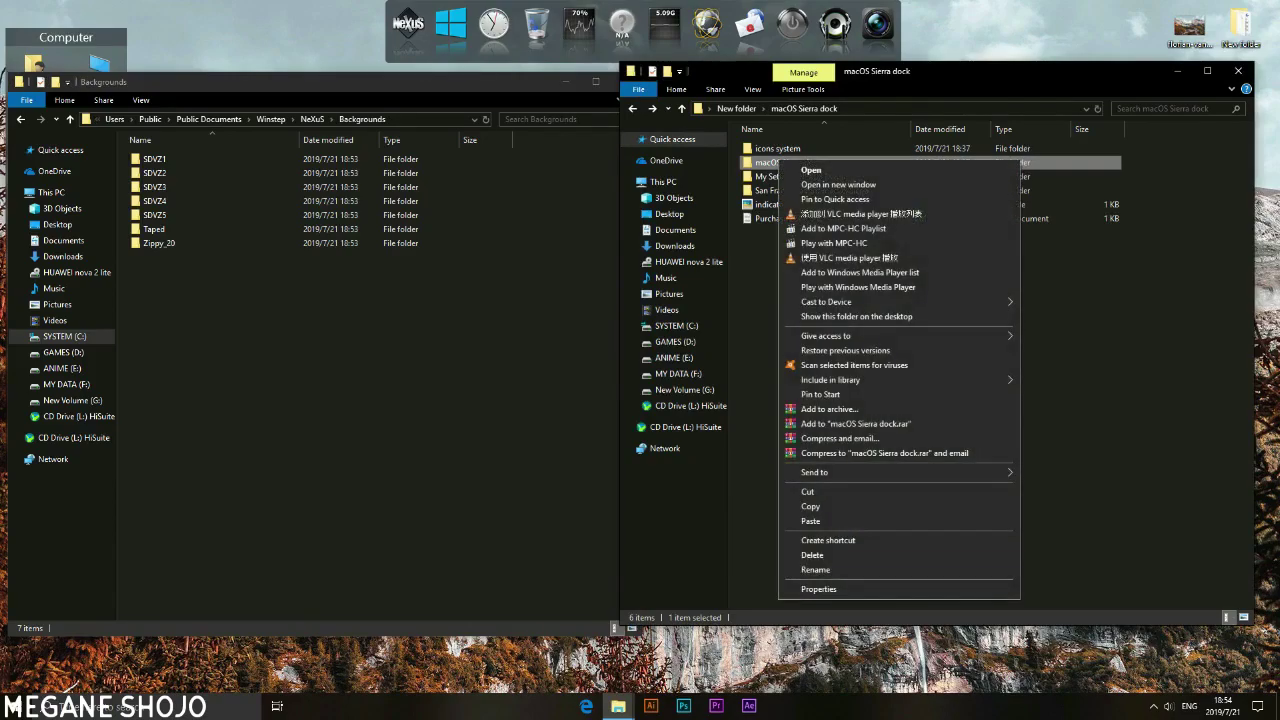
click(810, 506)
right_click(406, 348)
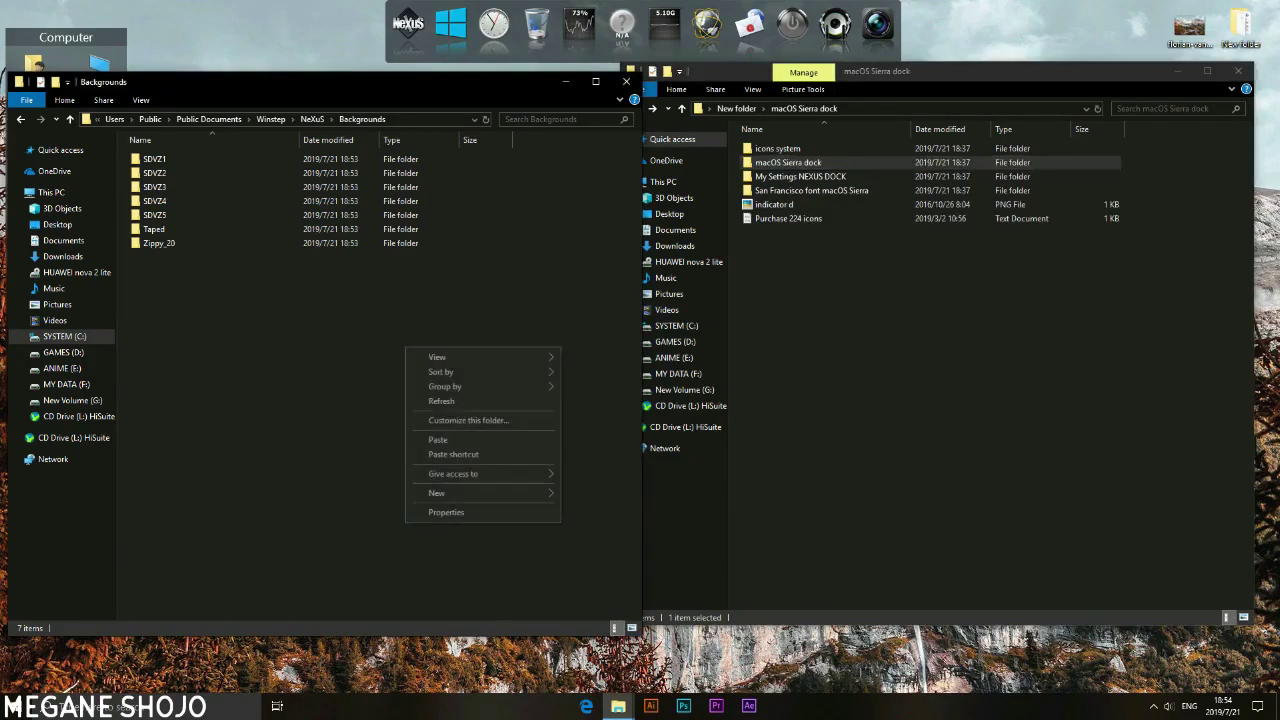
click(438, 440)
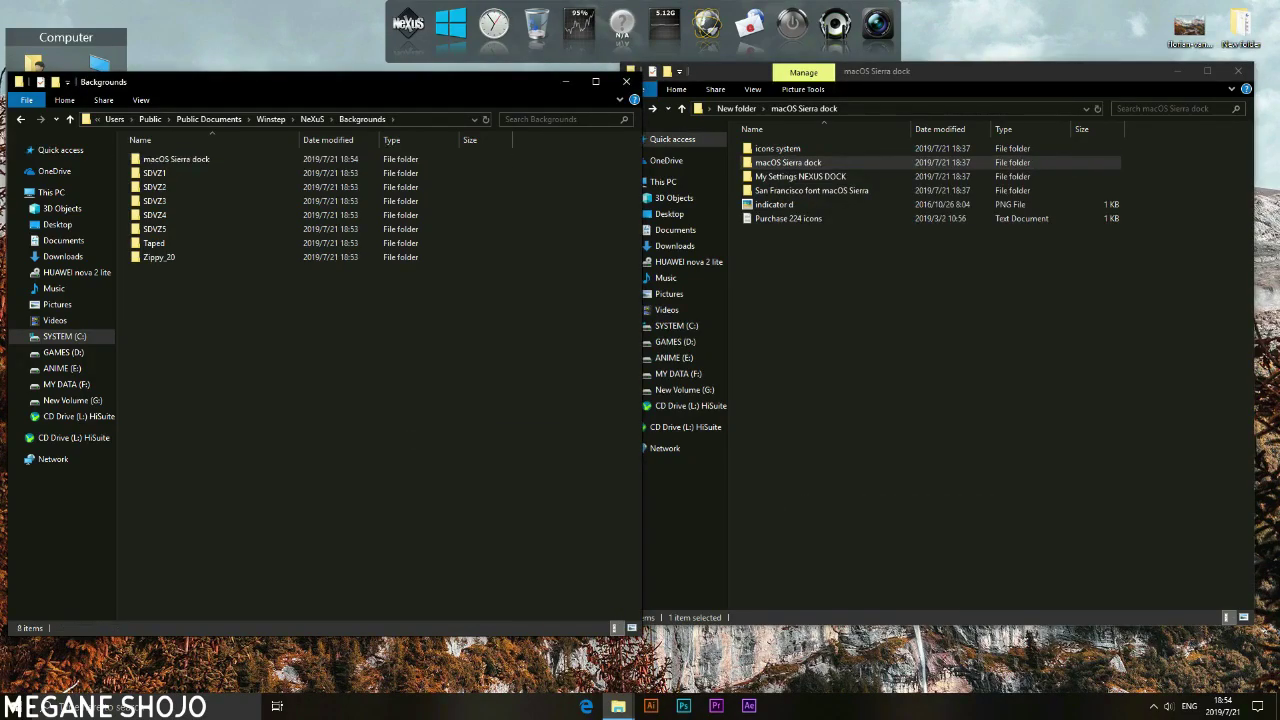
Copy the indicator d image from the macOS Sierra dock folder into the NeXuS Indicators folder and close that destination window.
click(312, 119)
double_click(156, 173)
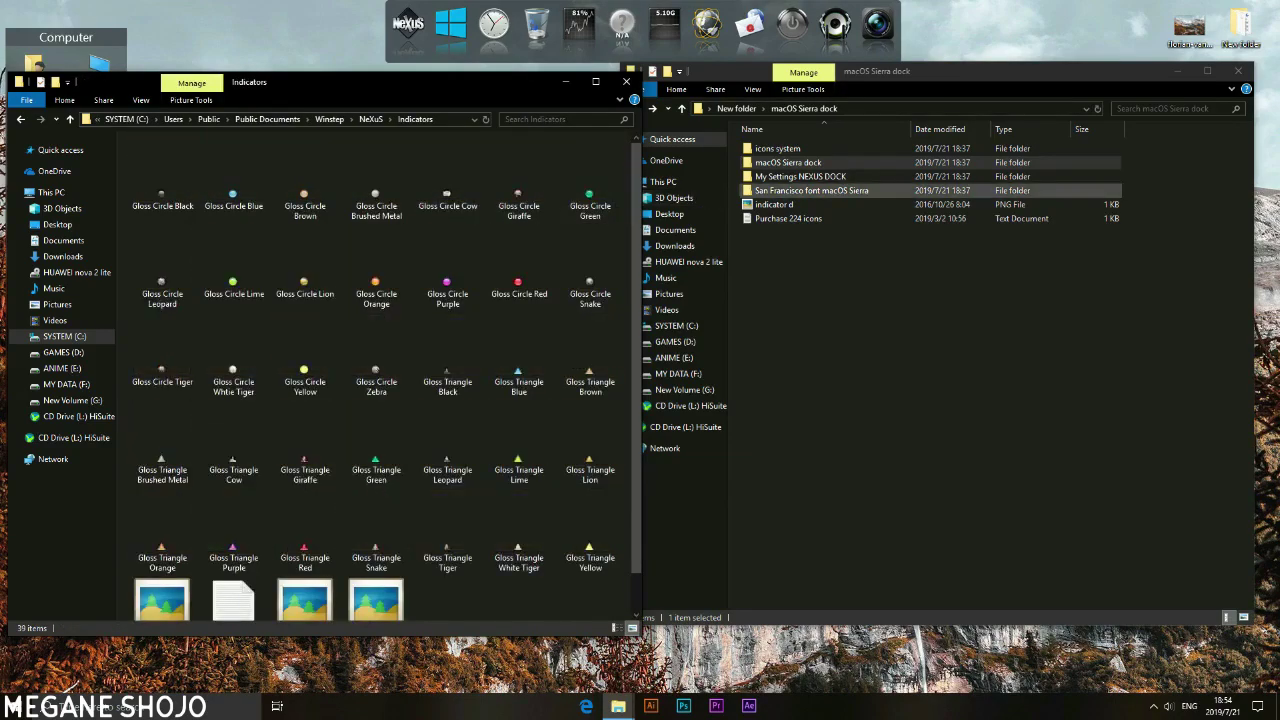
right_click(775, 204)
right_click(766, 203)
click(810, 558)
right_click(564, 406)
click(600, 500)
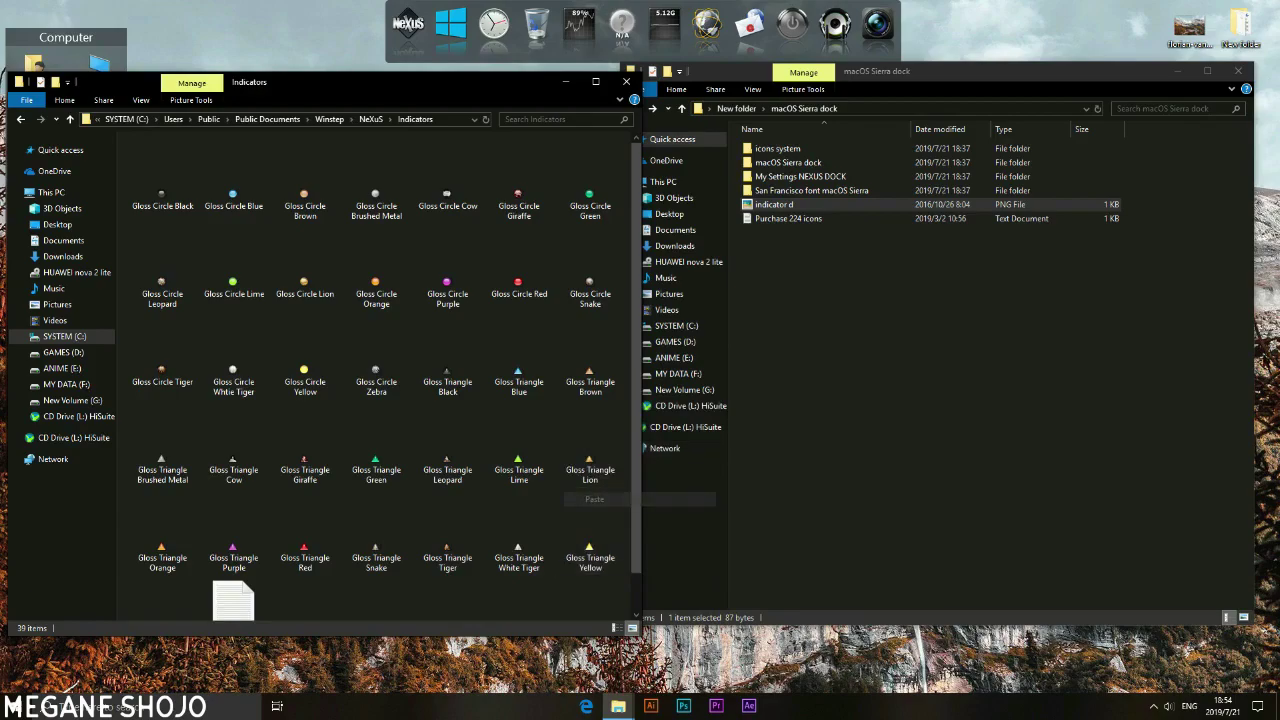
click(470, 450)
key(BackSpace)
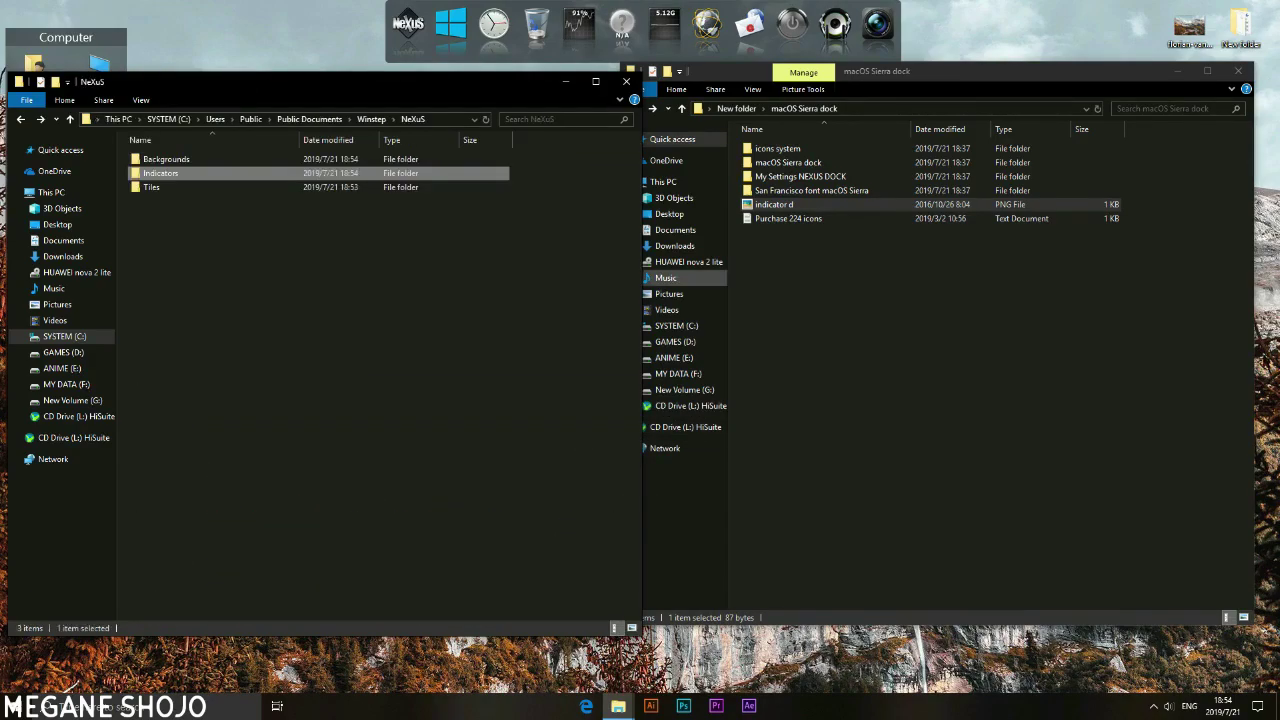
click(626, 81)
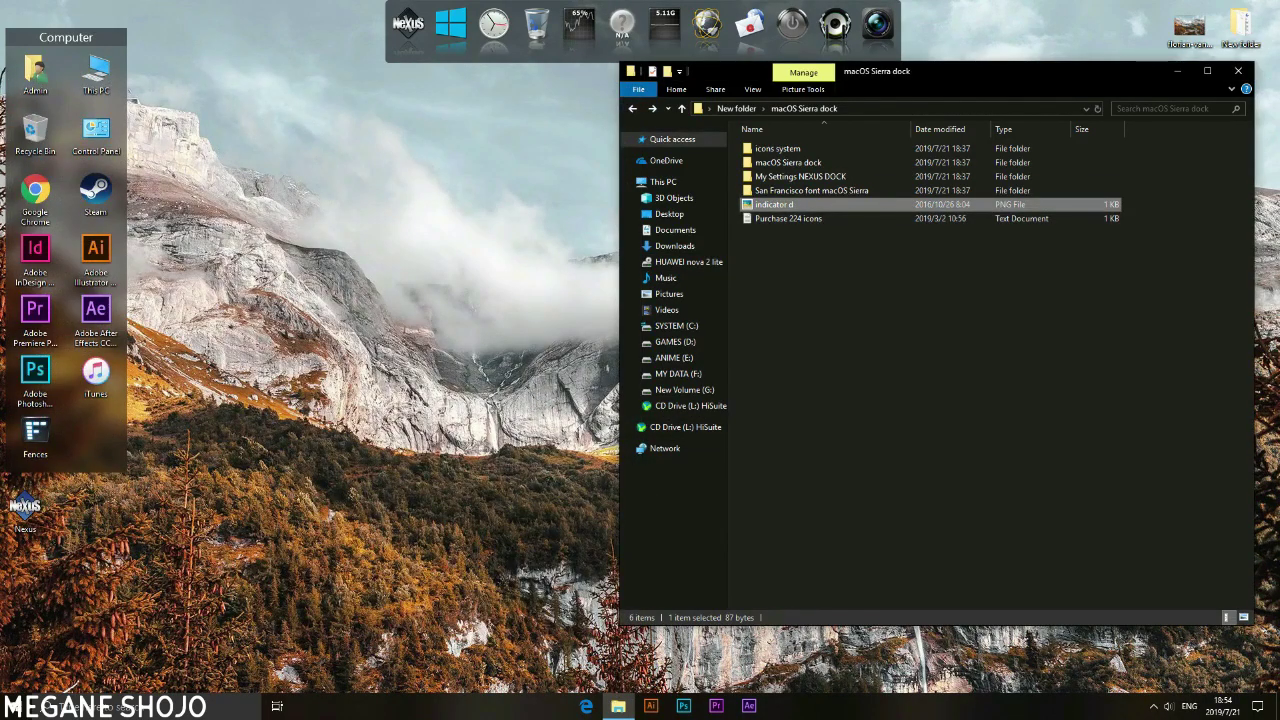
Install the System San Francisco Display Regular font, replacing the existing SFNS Display, then return to the macOS Sierra dock folder and minimize it.
double_click(811, 190)
double_click(814, 148)
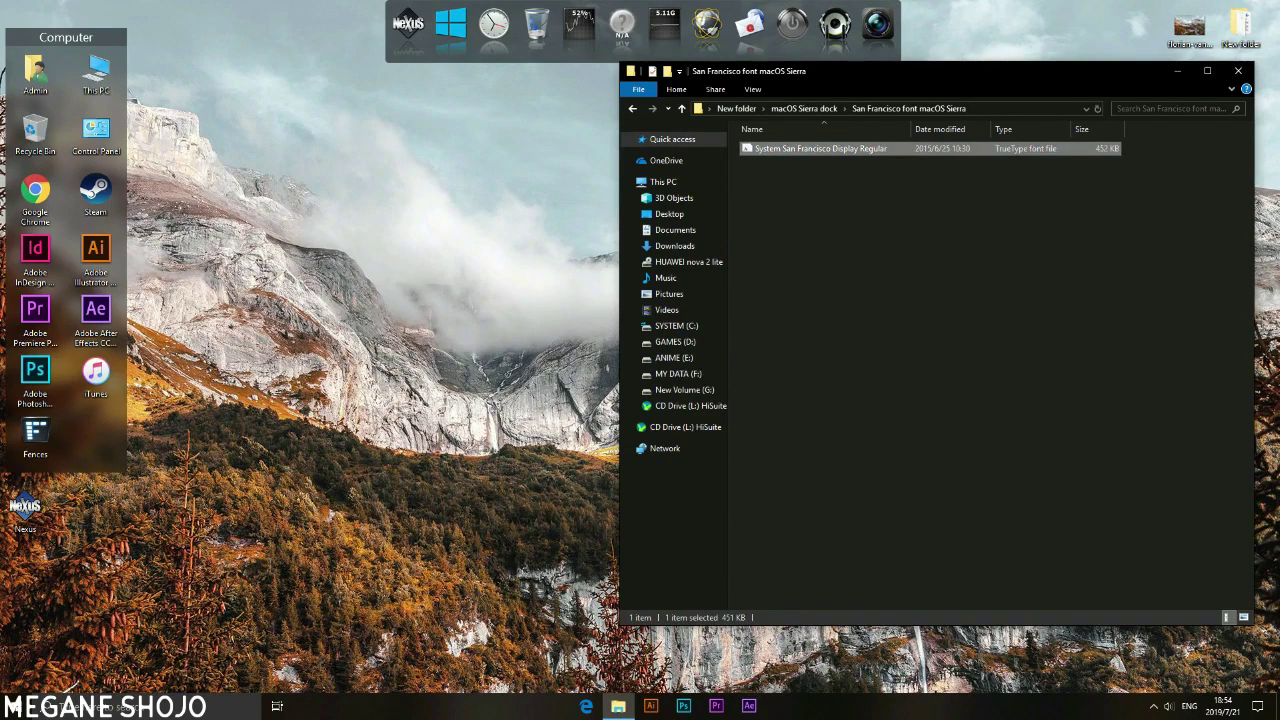
click(76, 52)
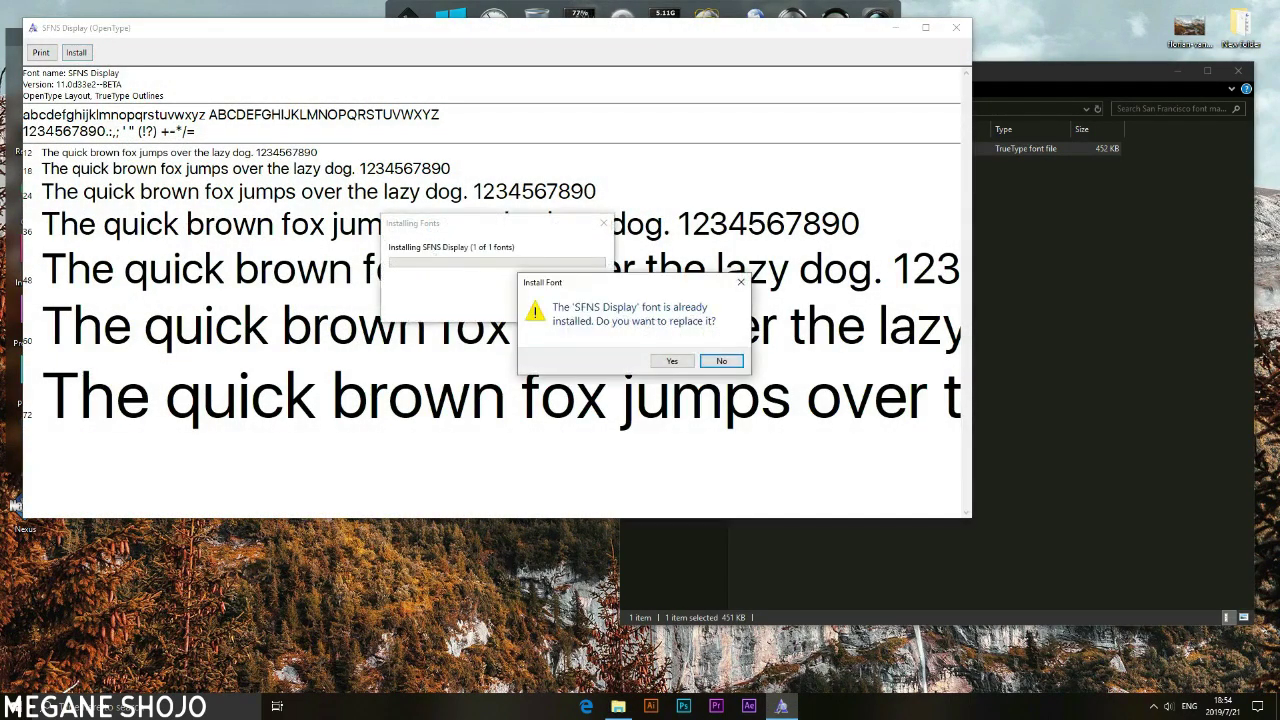
click(671, 360)
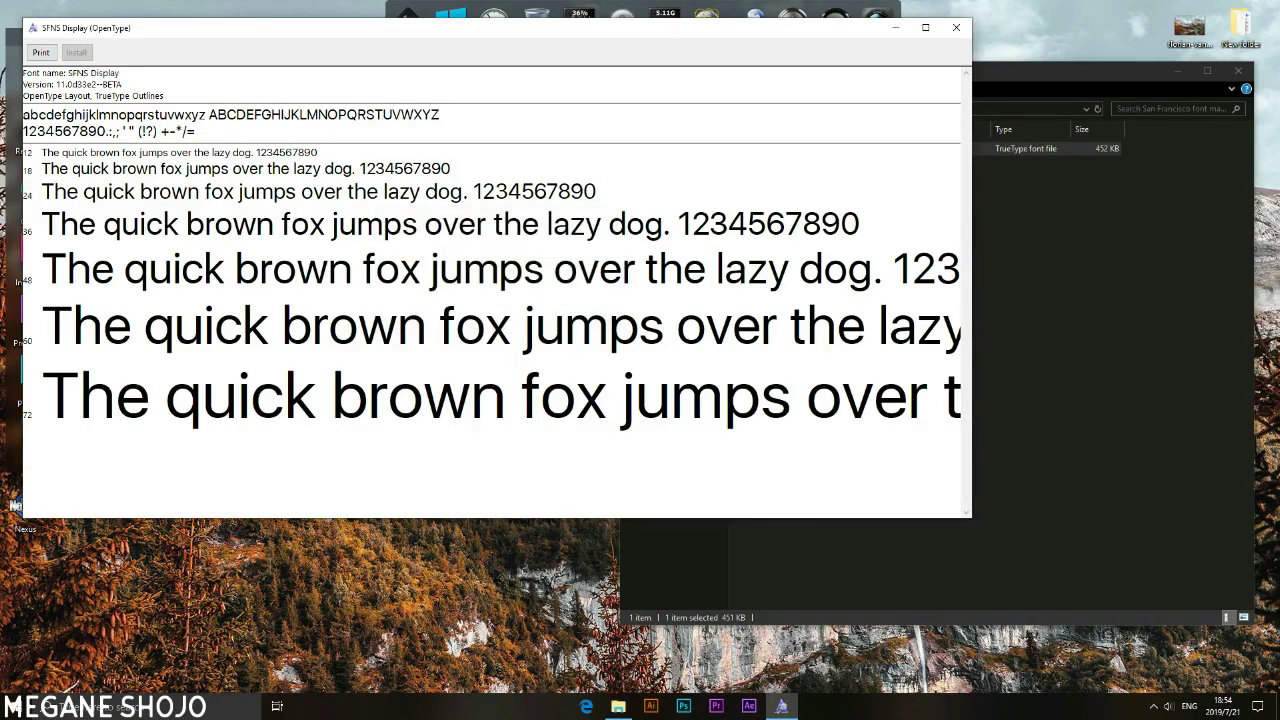
click(956, 27)
key(BackSpace)
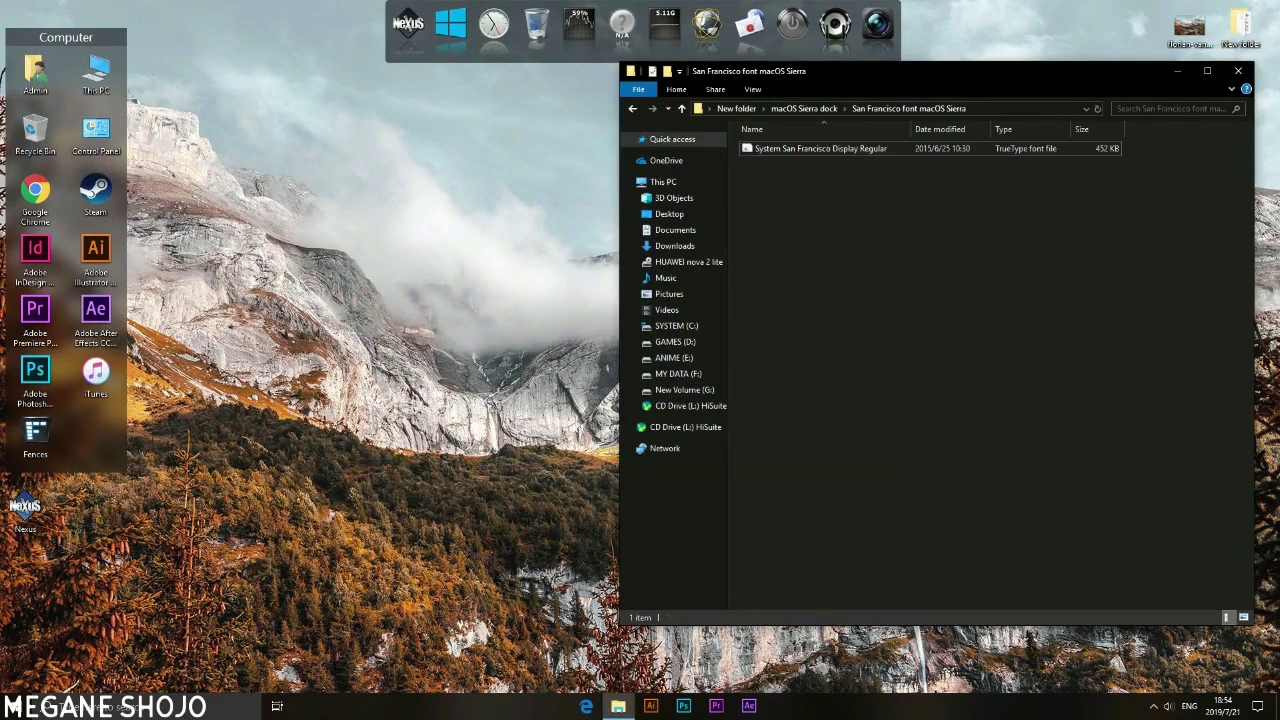
key(Escape)
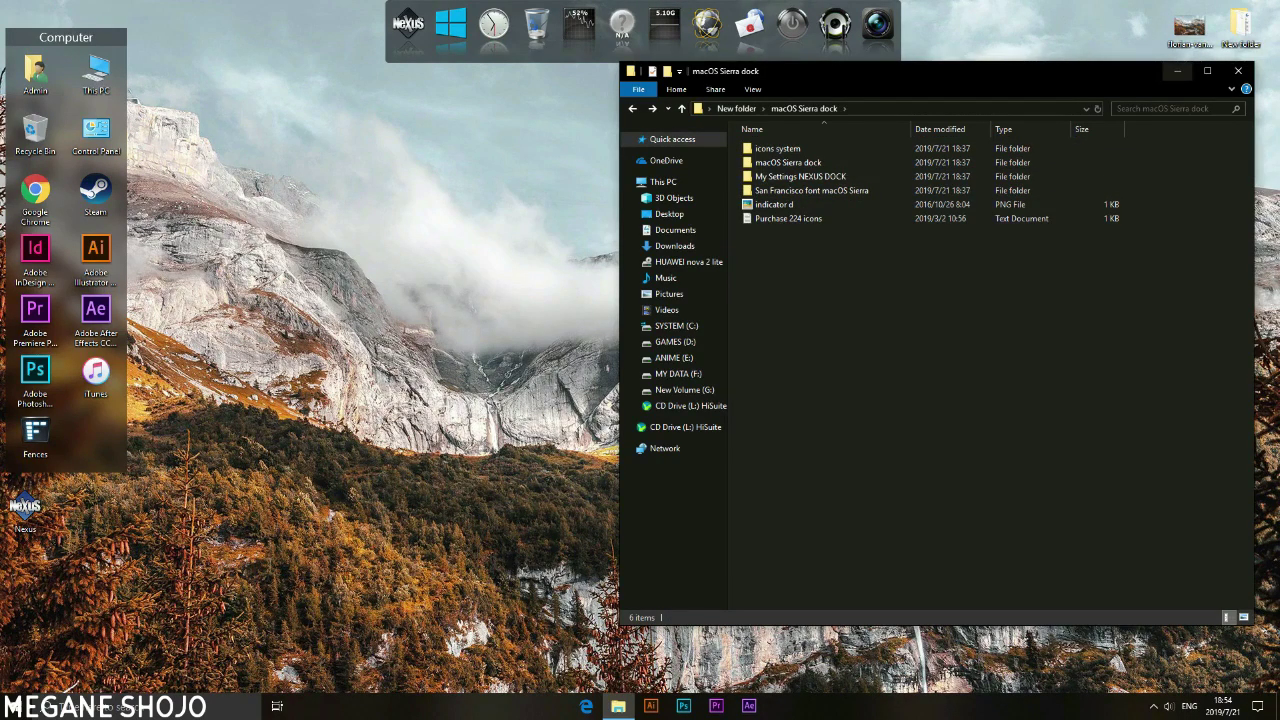
click(1177, 71)
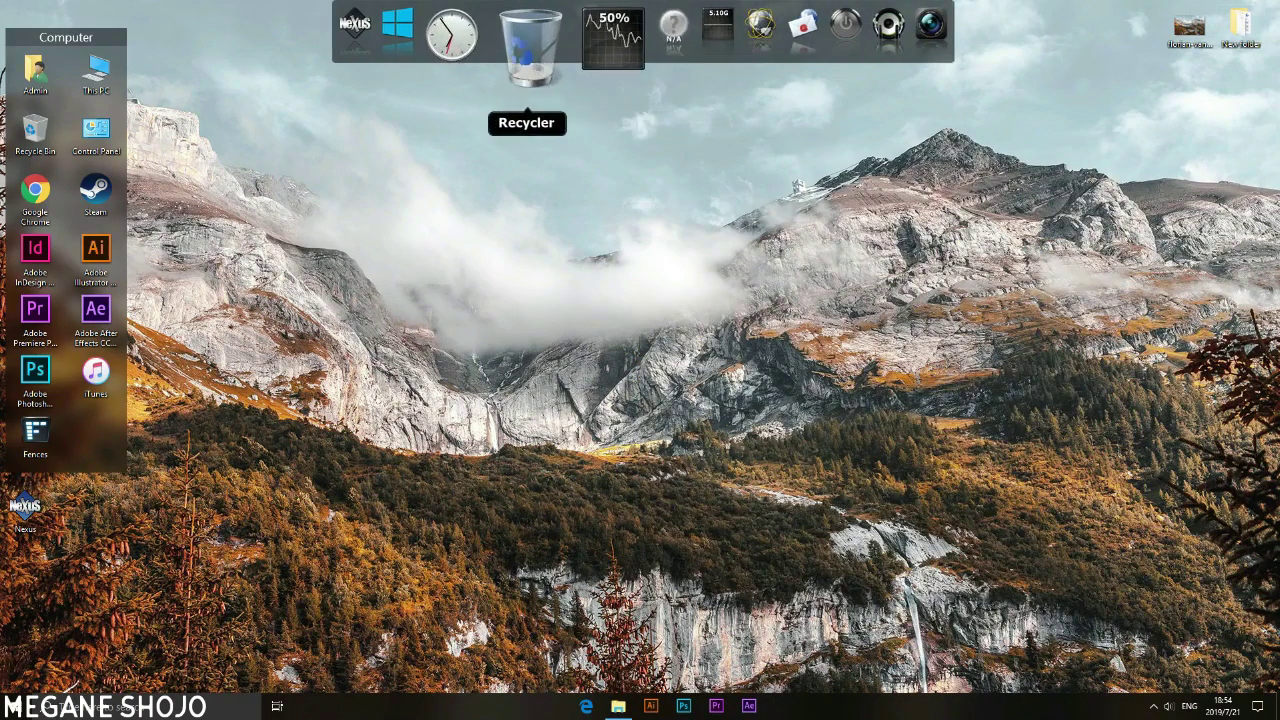
Restore the Nexus dock configuration from the My MacOS backup file in New folder on the Desktop.
right_click(405, 30)
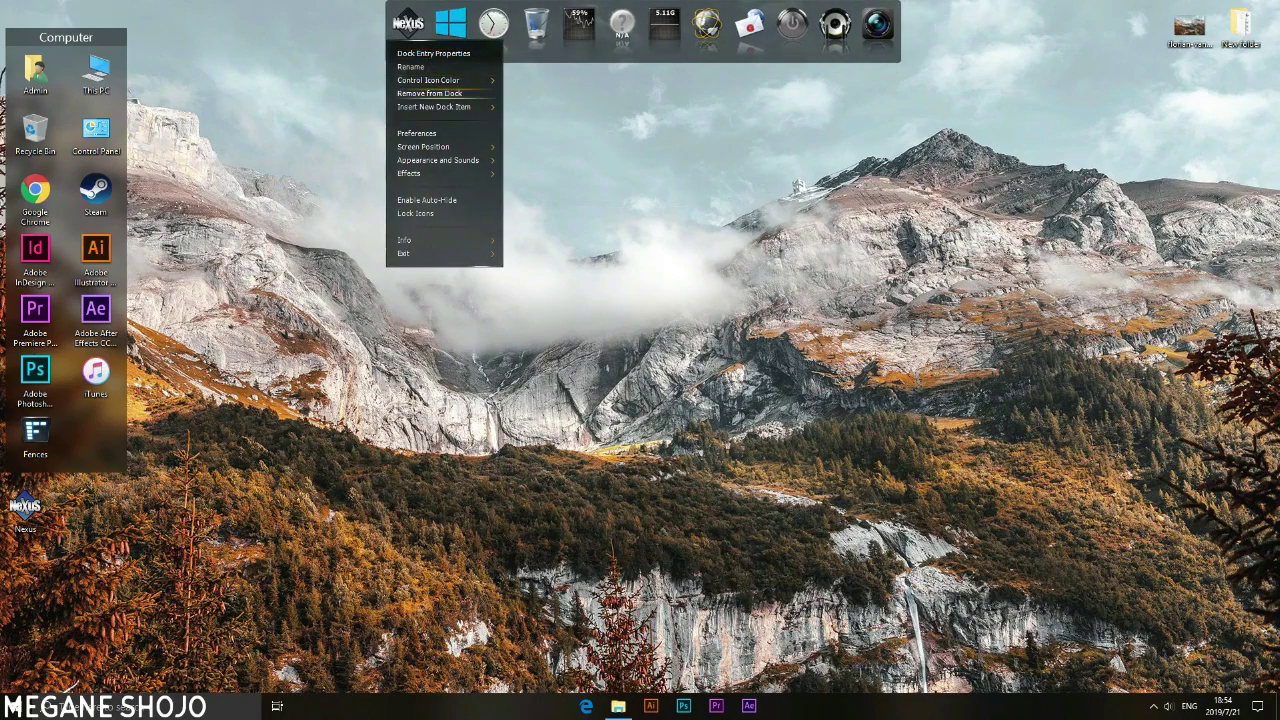
click(420, 133)
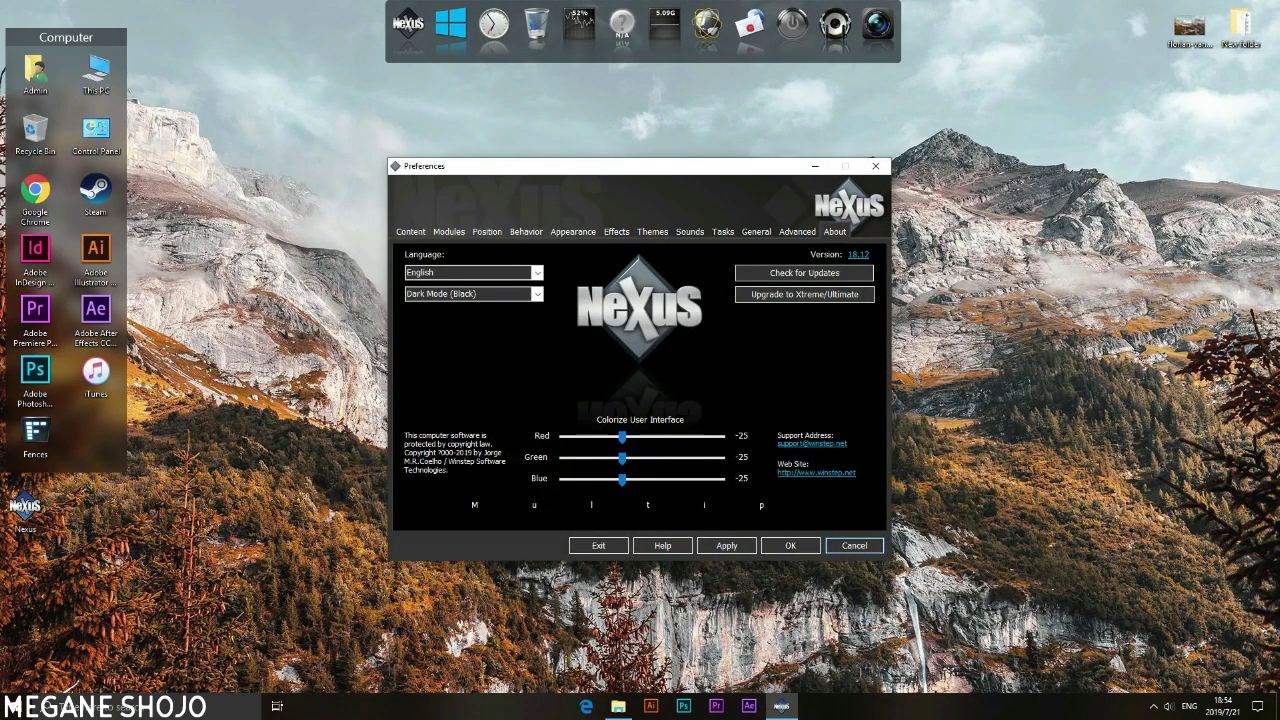
click(797, 232)
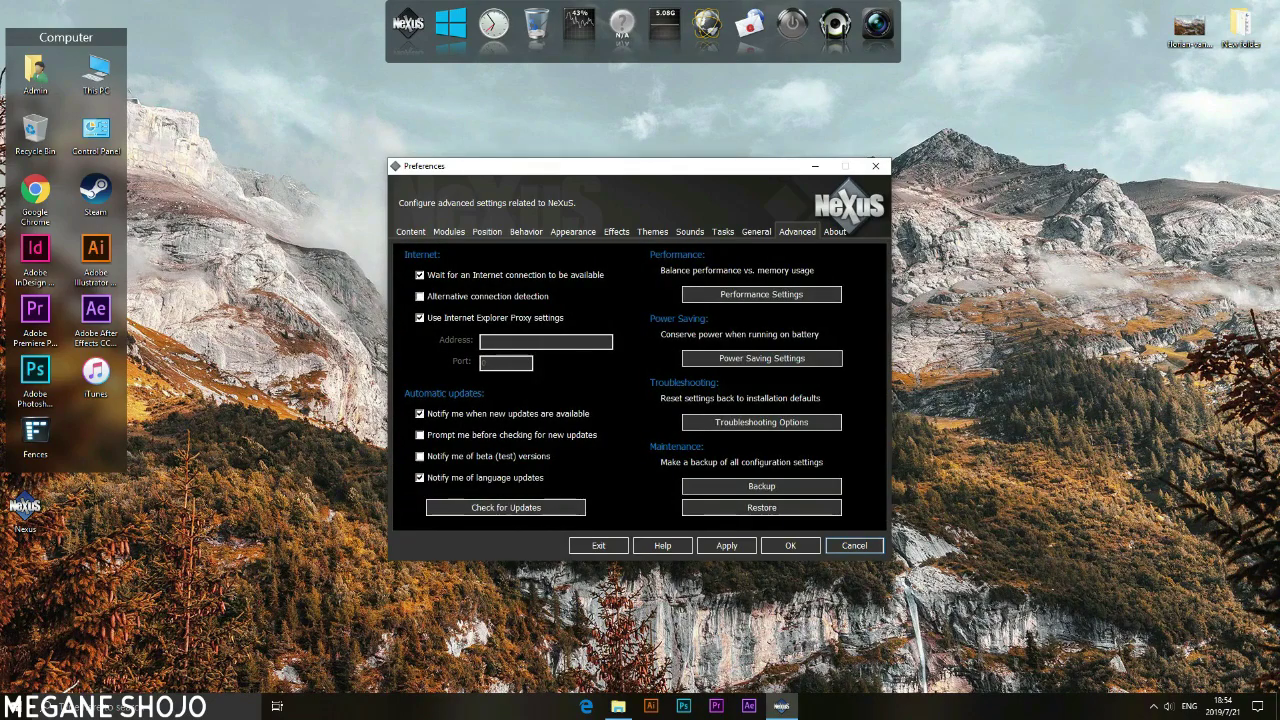
click(761, 507)
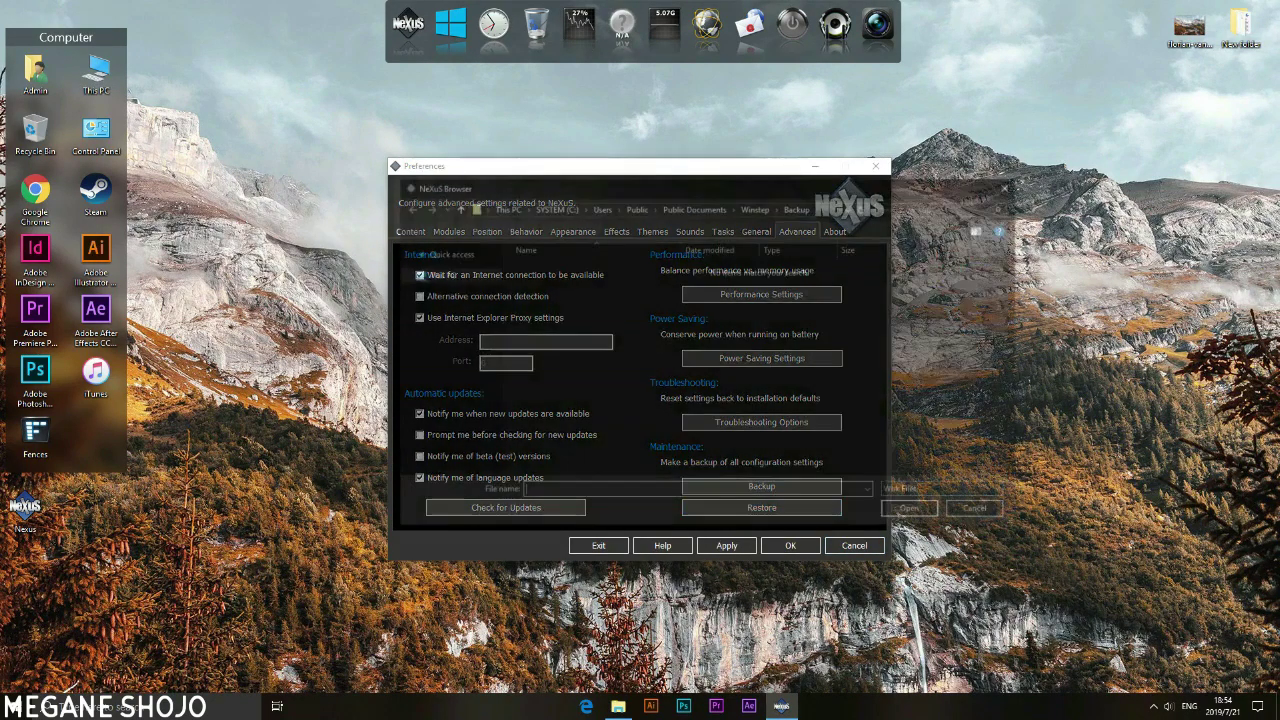
drag(491, 330, 491, 302)
click(442, 332)
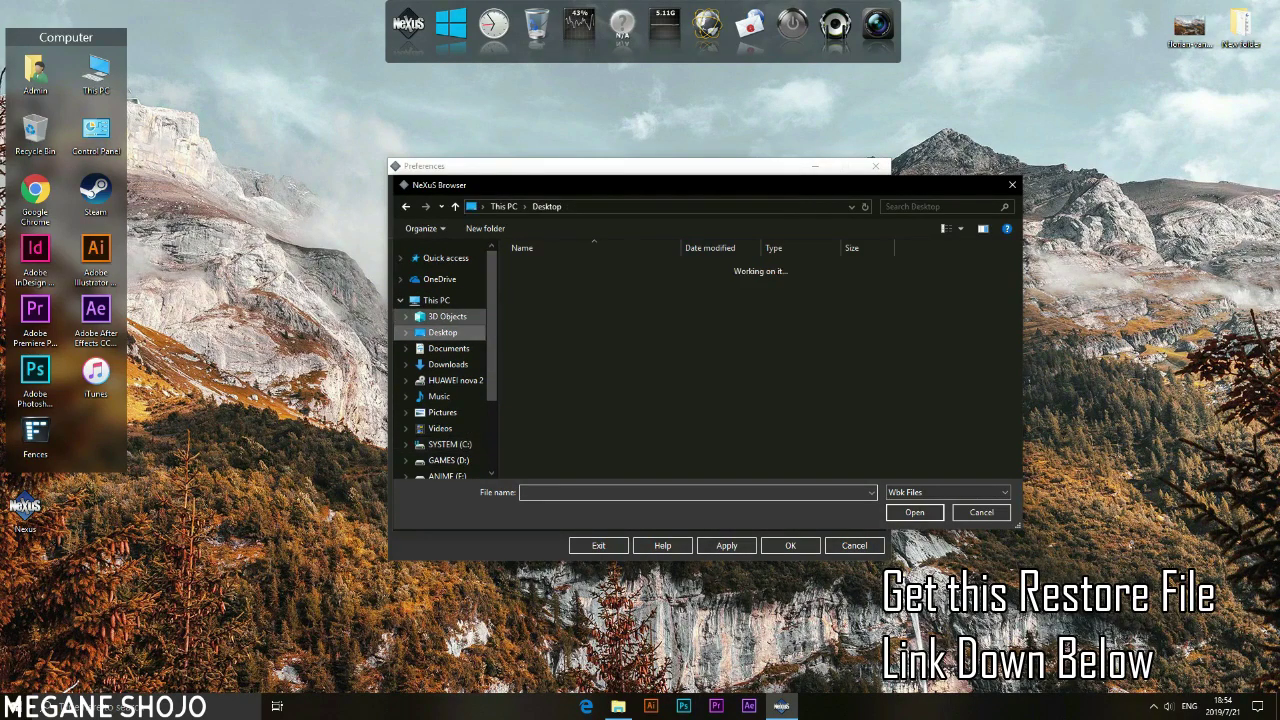
double_click(545, 267)
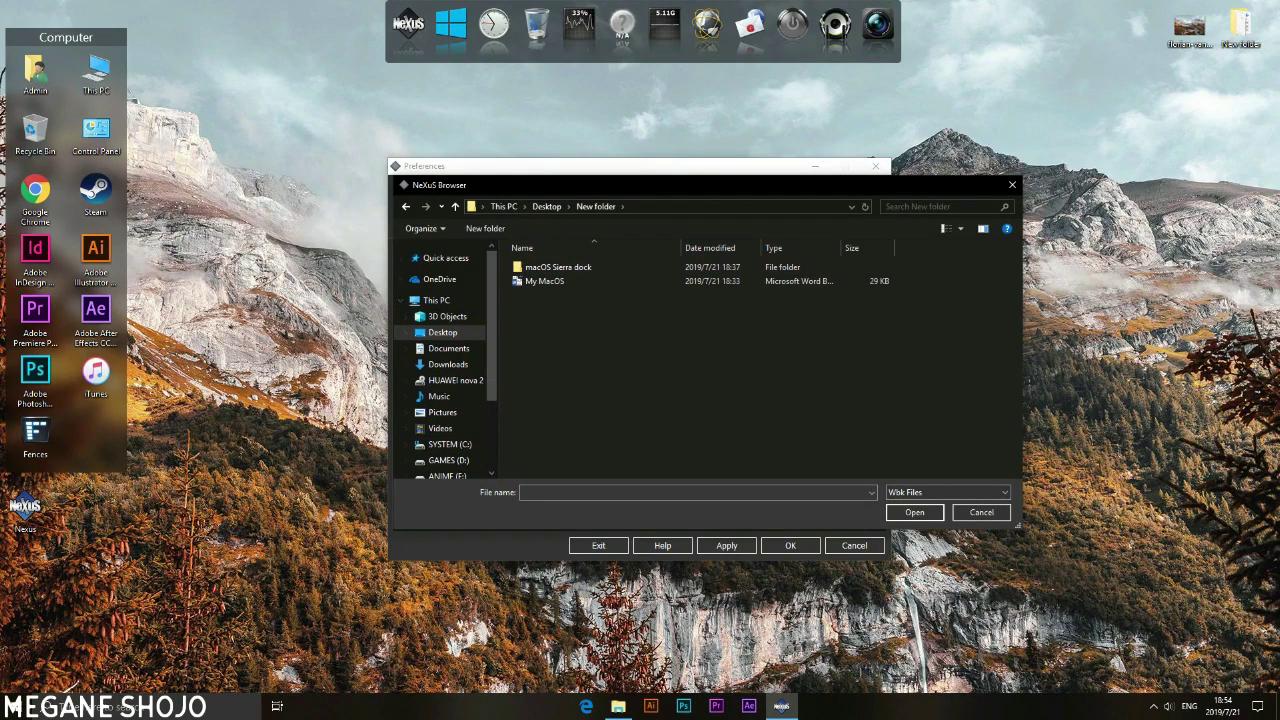
double_click(545, 281)
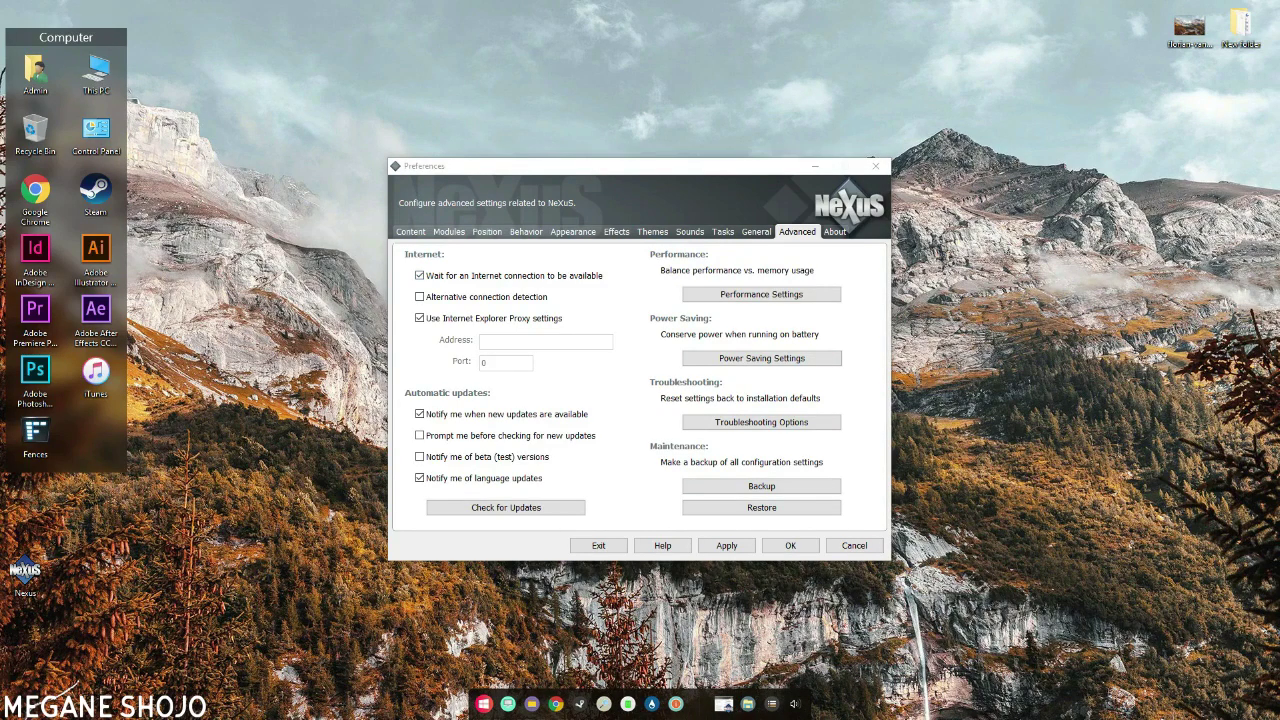
Set the Nexus dock icon size to 62 pixels, apply it and close the preferences.
click(573, 231)
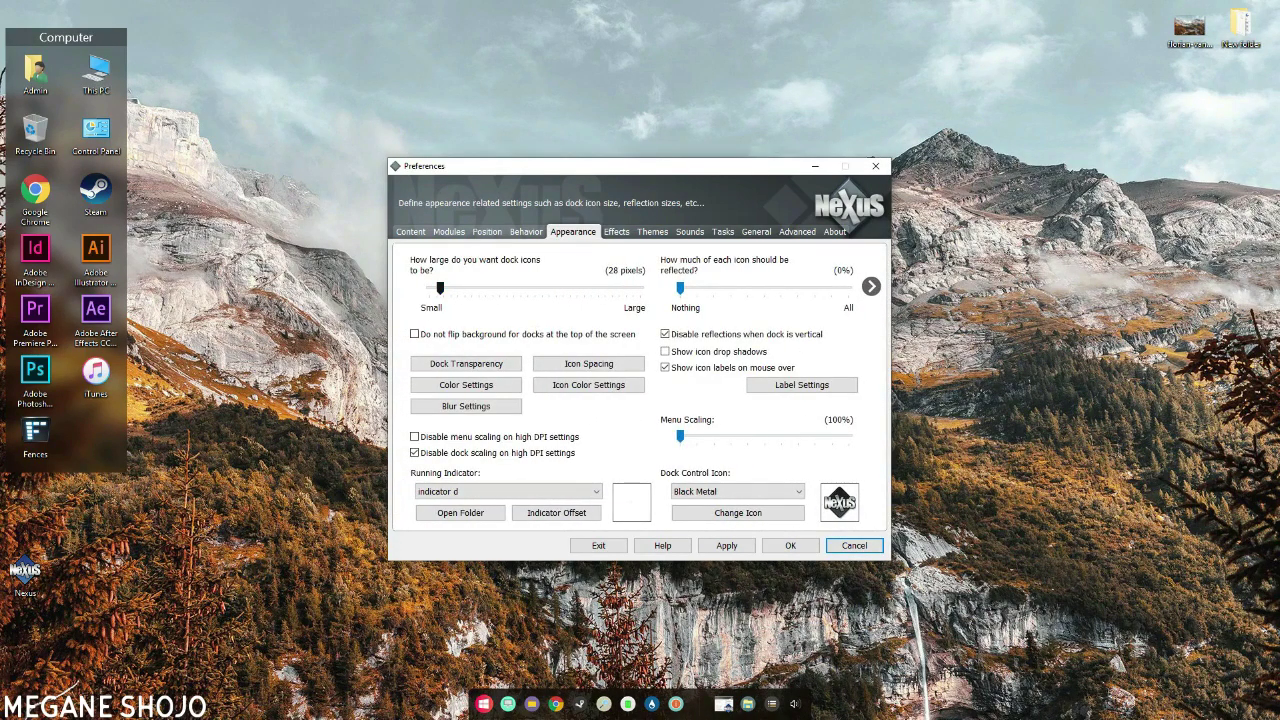
drag(440, 287, 444, 287)
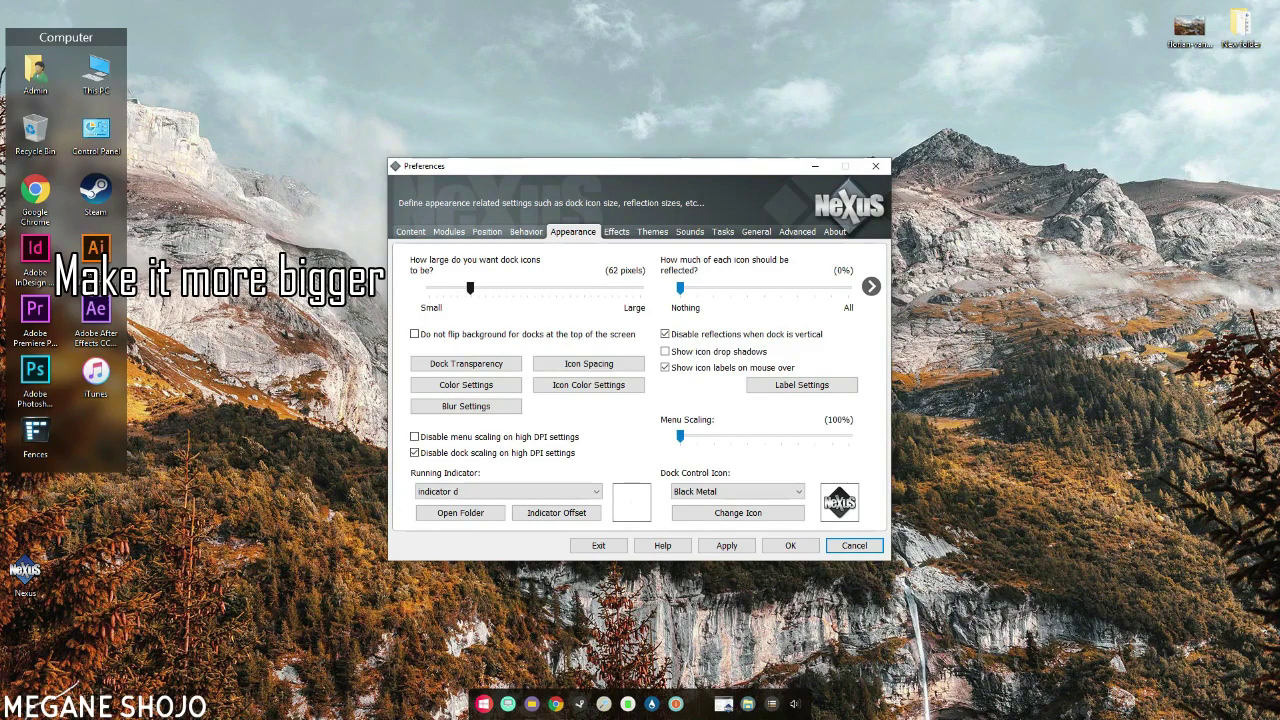
click(726, 545)
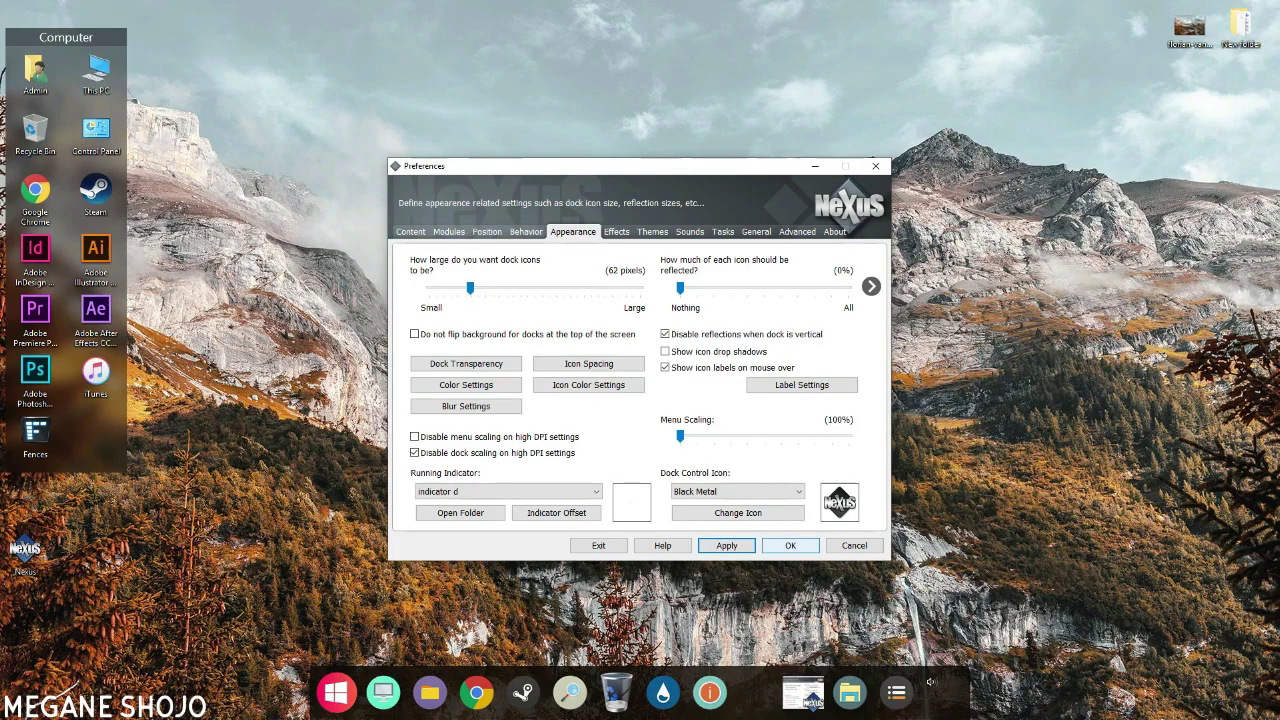
click(790, 545)
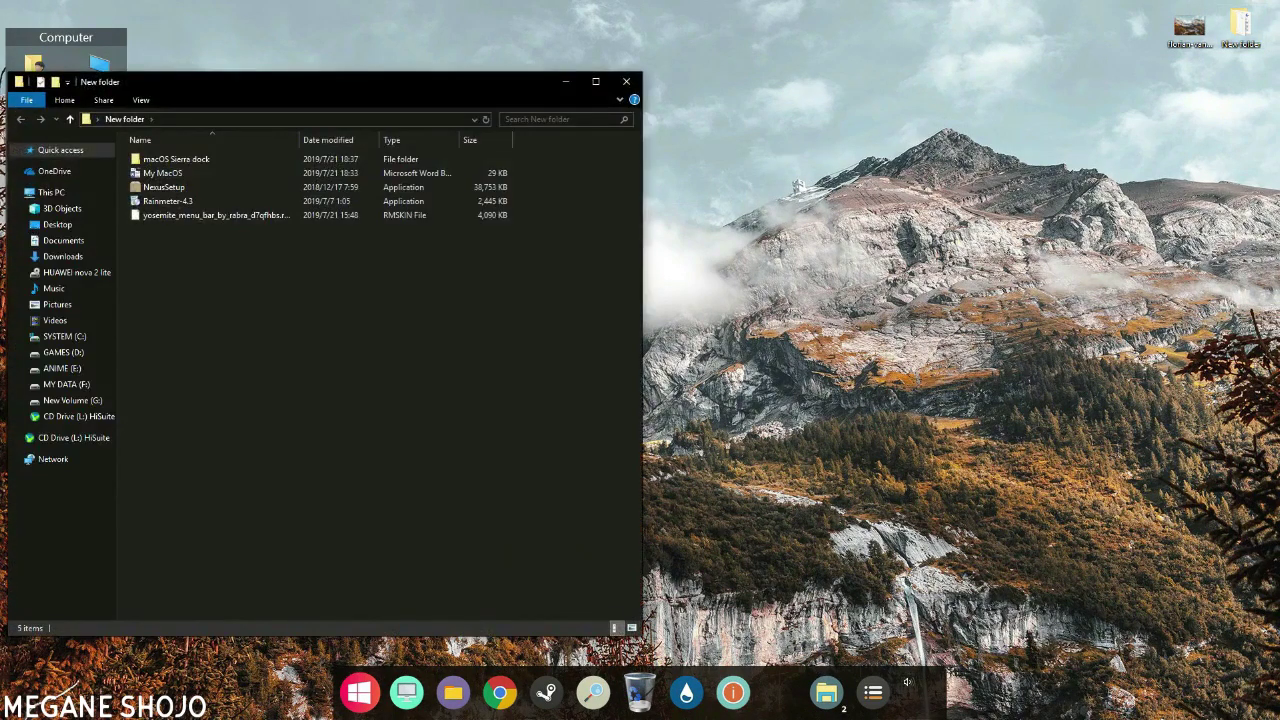
Install Rainmeter-4.3 from New folder in English as a standard 64-bit installation in C:\Program Files\Rainmeter, and finish with Run Rainmeter enabled.
drag(427, 88, 1049, 65)
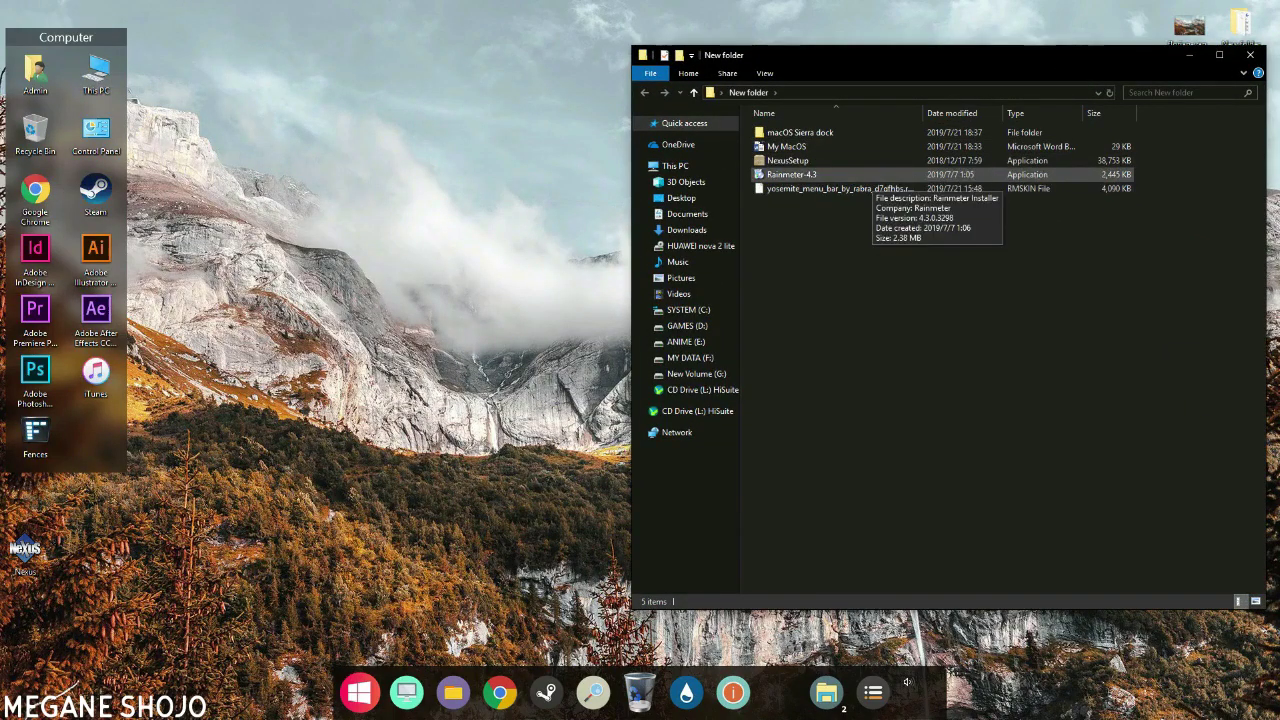
double_click(860, 175)
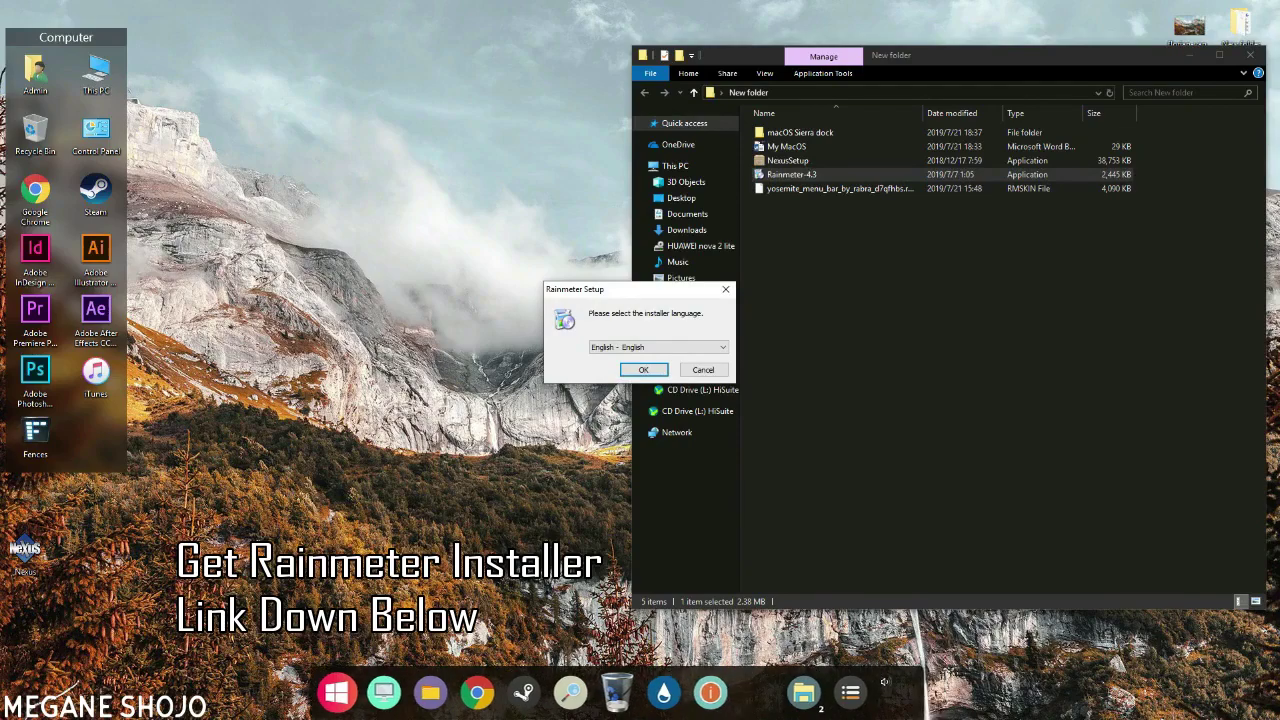
key(Return)
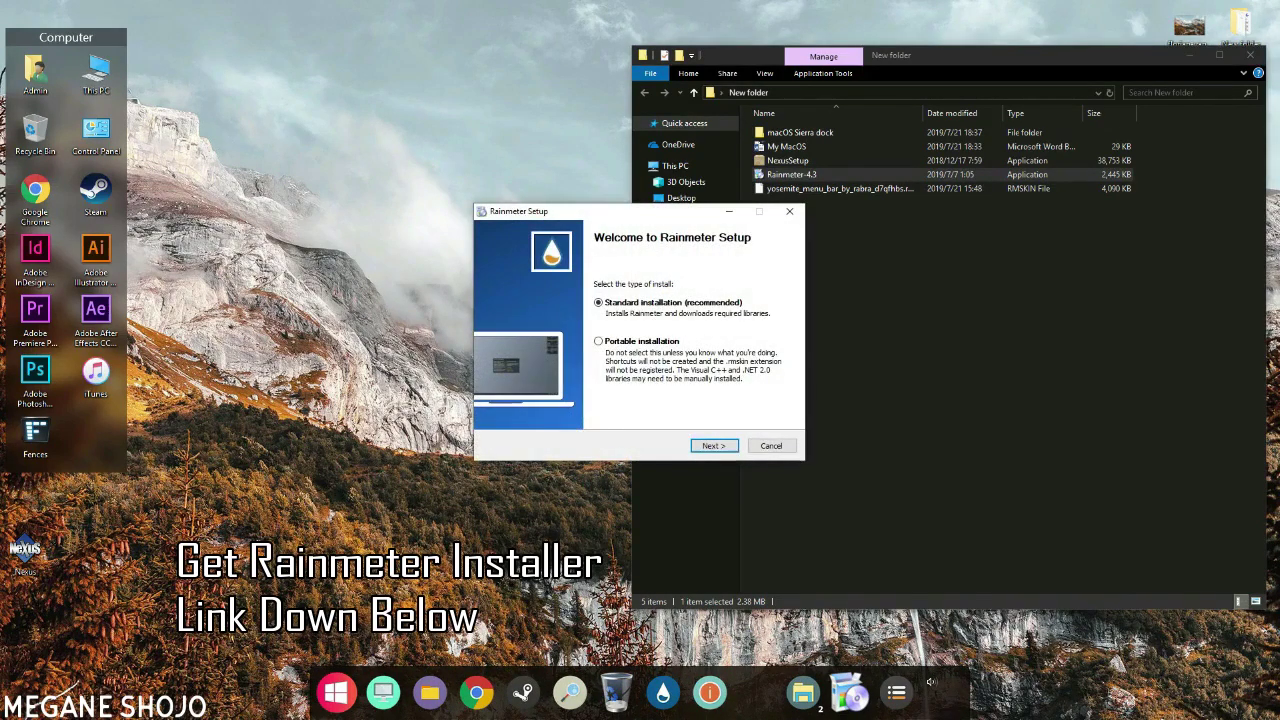
key(Return)
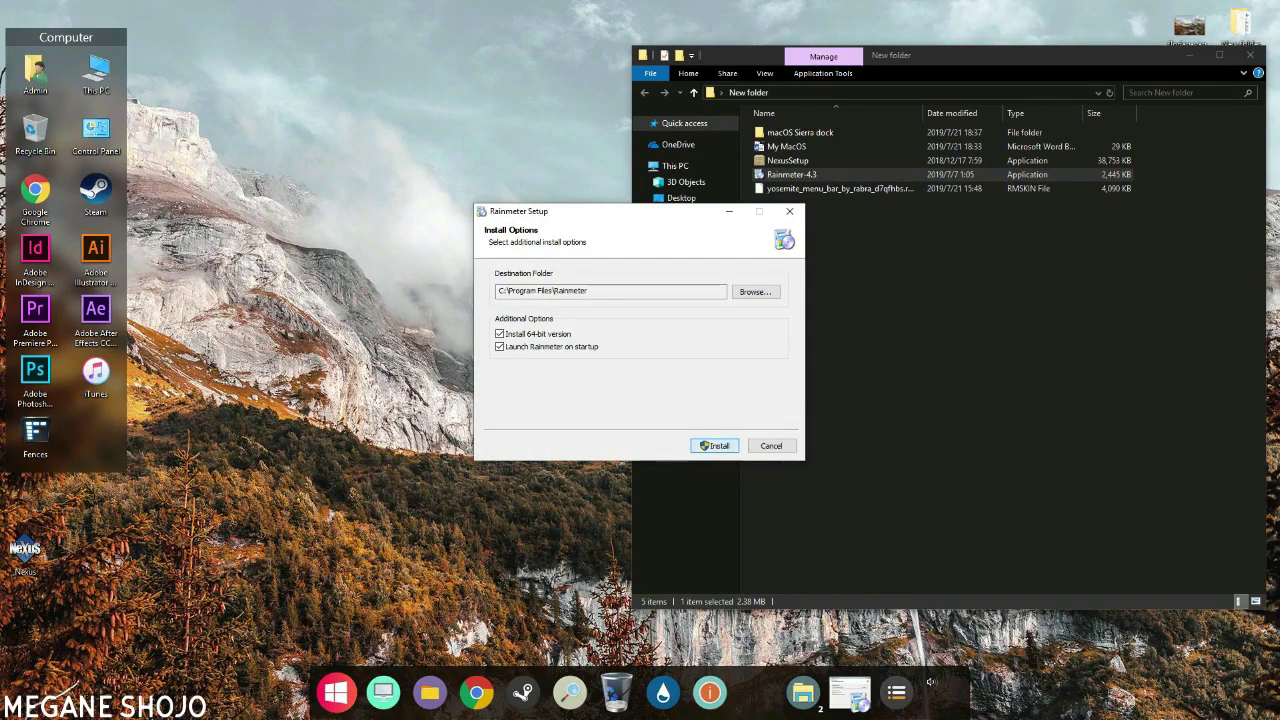
key(Return)
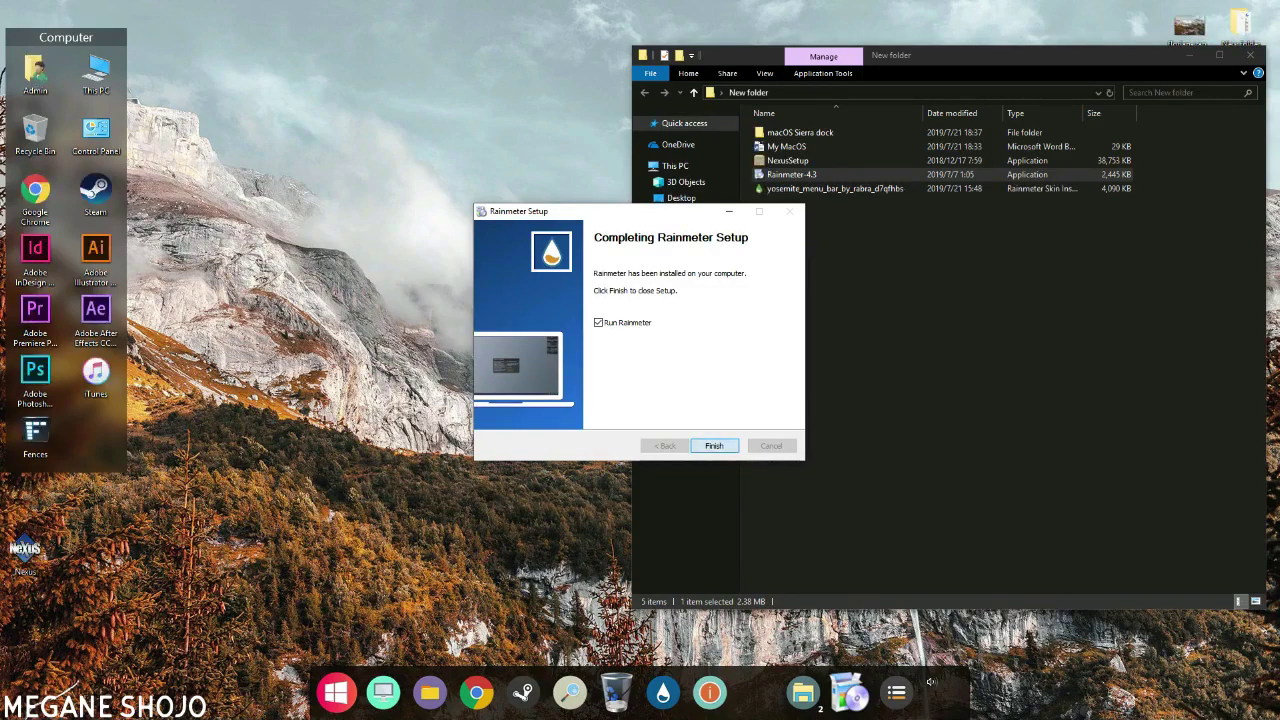
key(Return)
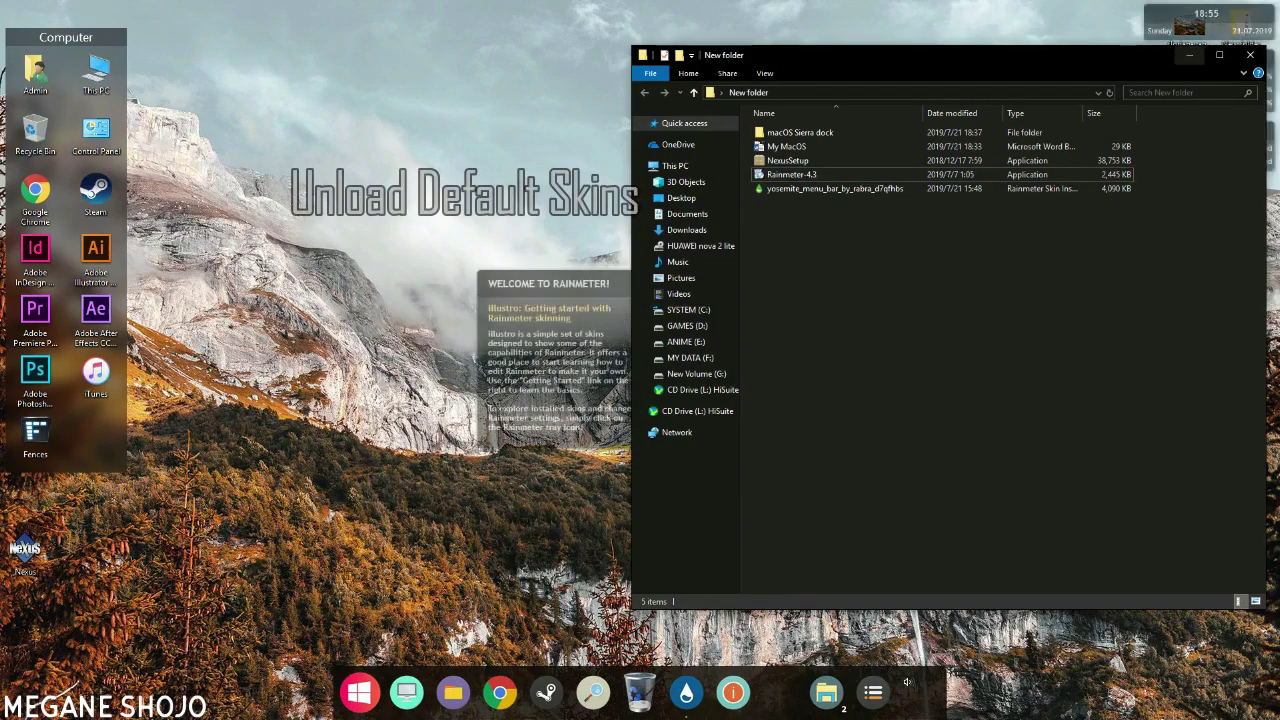
Unload all default illustro skins from the desktop and move the Nexus shortcut into the Computer fence.
click(1189, 55)
right_click(1161, 19)
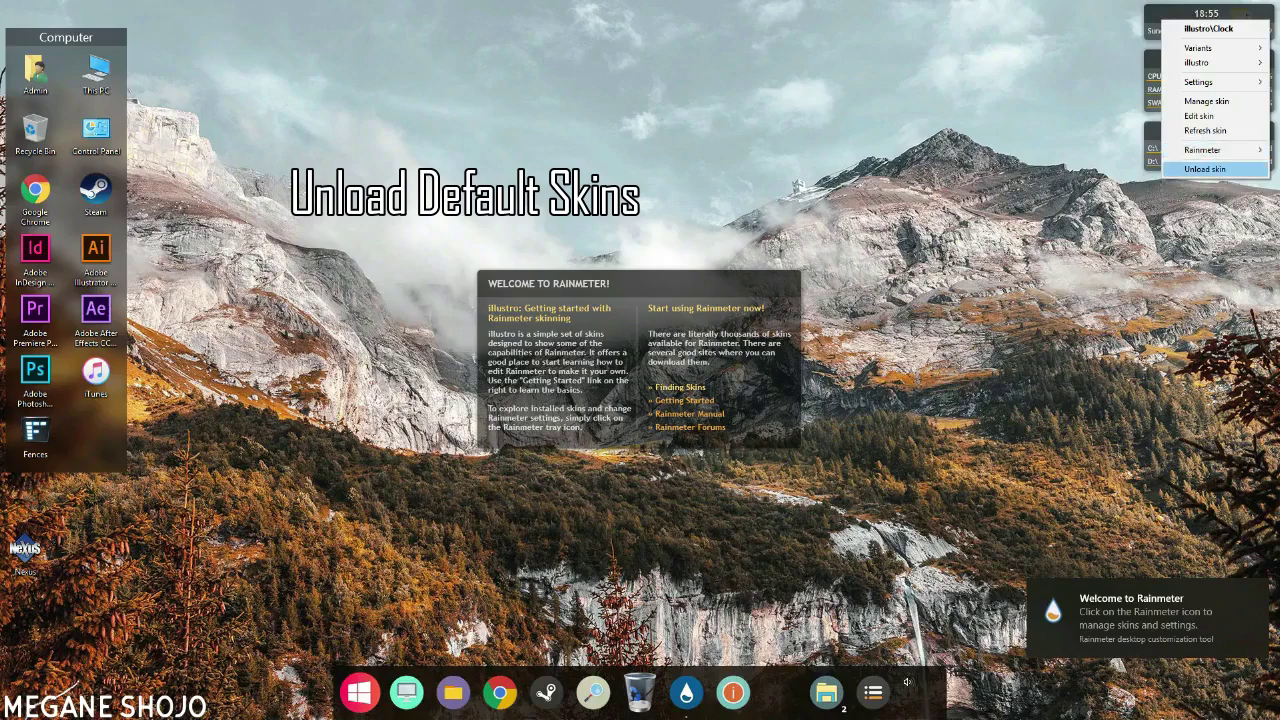
right_click(1159, 74)
click(1200, 223)
right_click(1160, 145)
click(1200, 295)
right_click(685, 337)
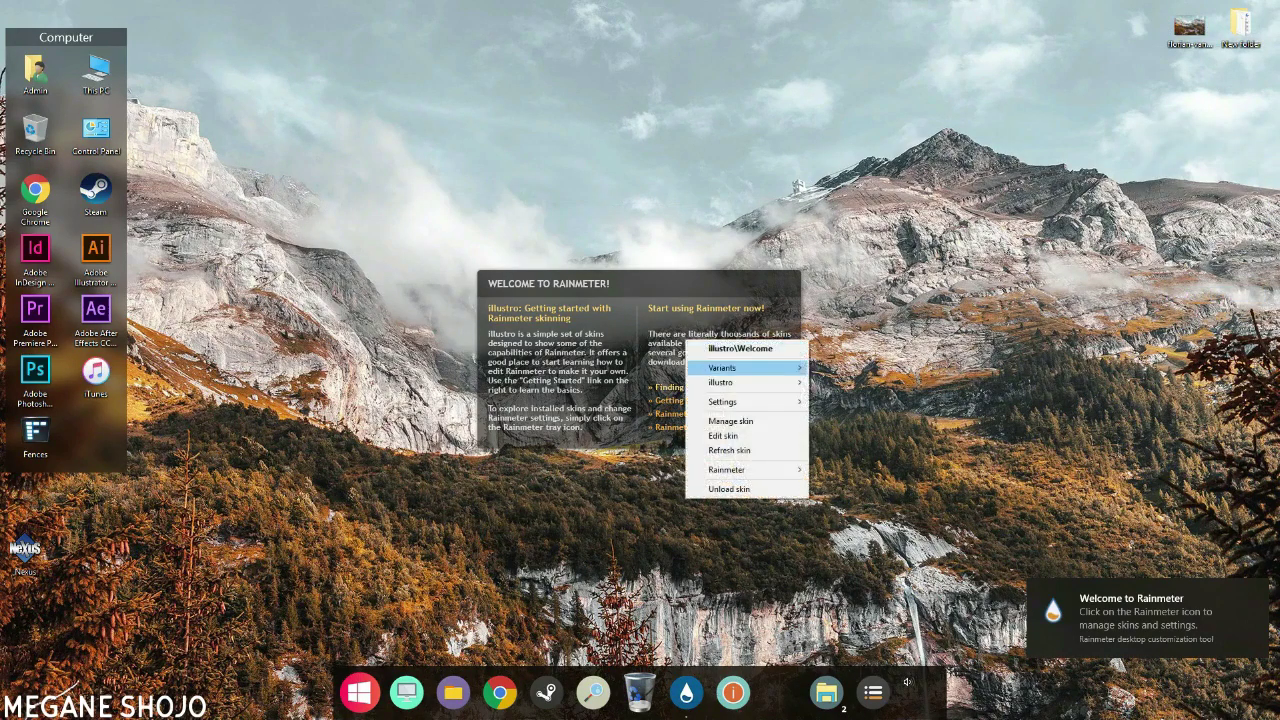
click(715, 487)
drag(70, 487, 96, 437)
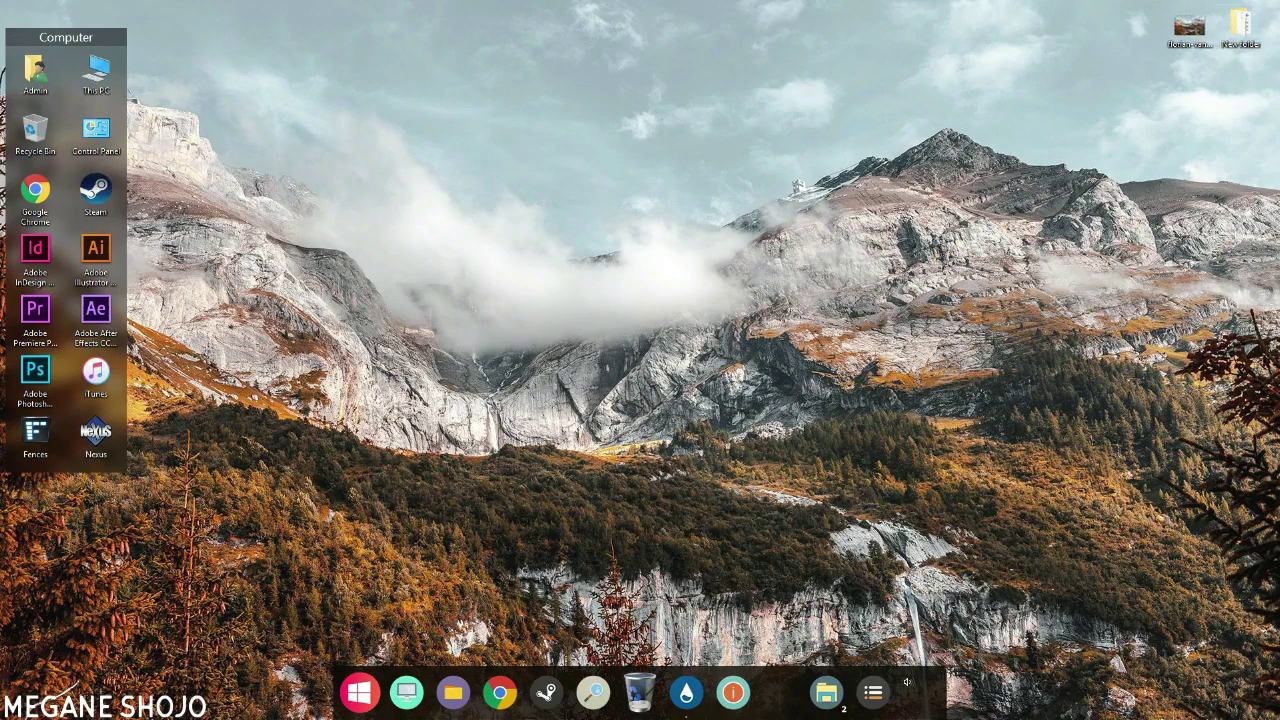
Install the Yosemite Menu Bar skin package from New folder with Load included skins enabled, and close the folder window.
double_click(1240, 27)
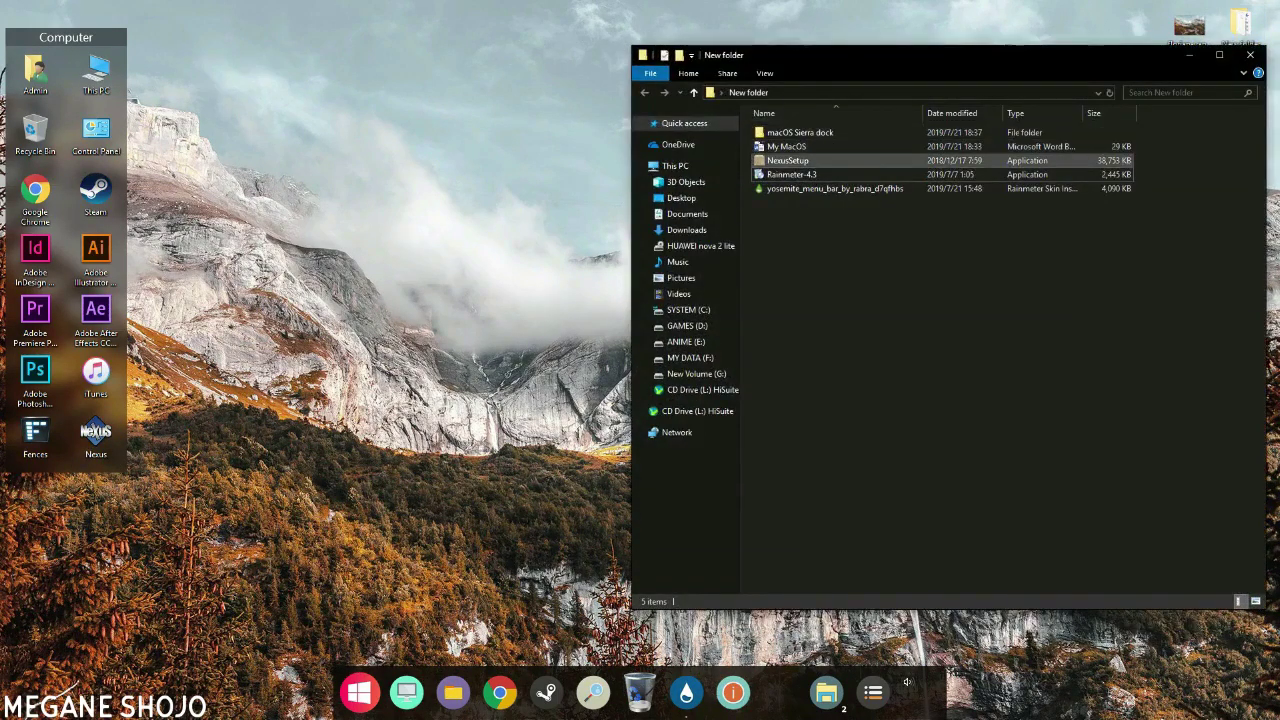
click(835, 188)
key(Return)
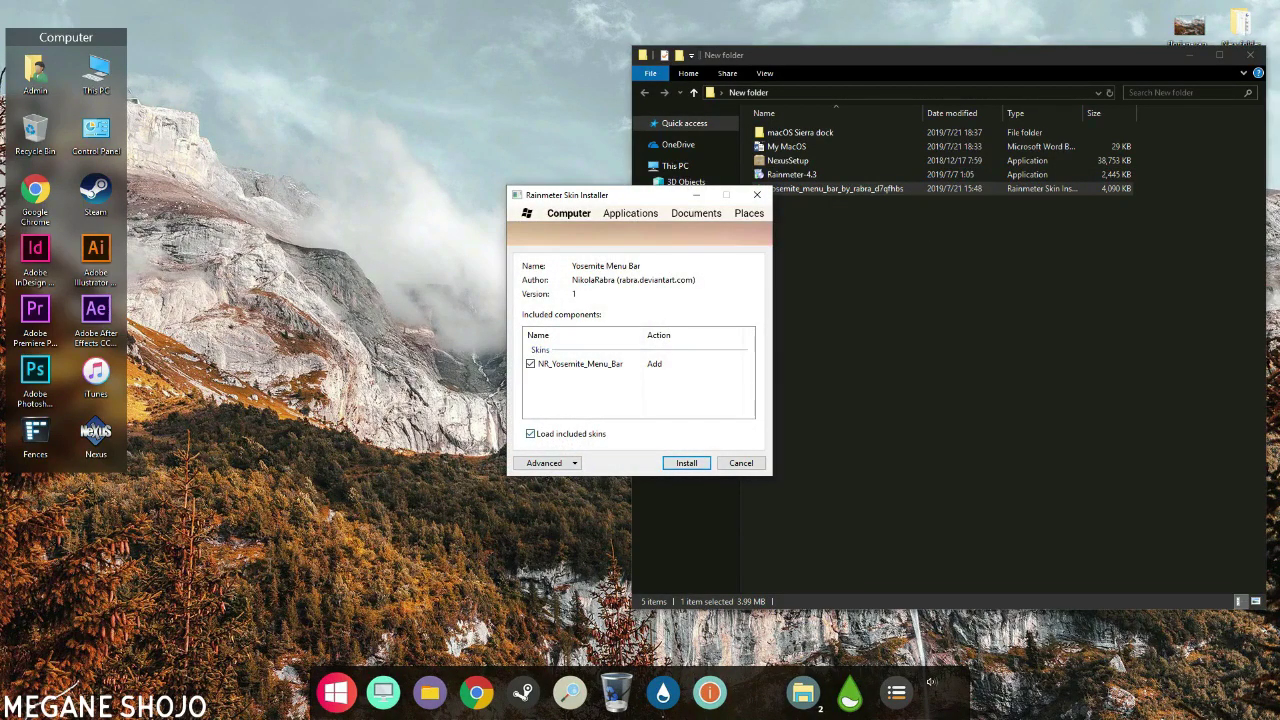
key(Return)
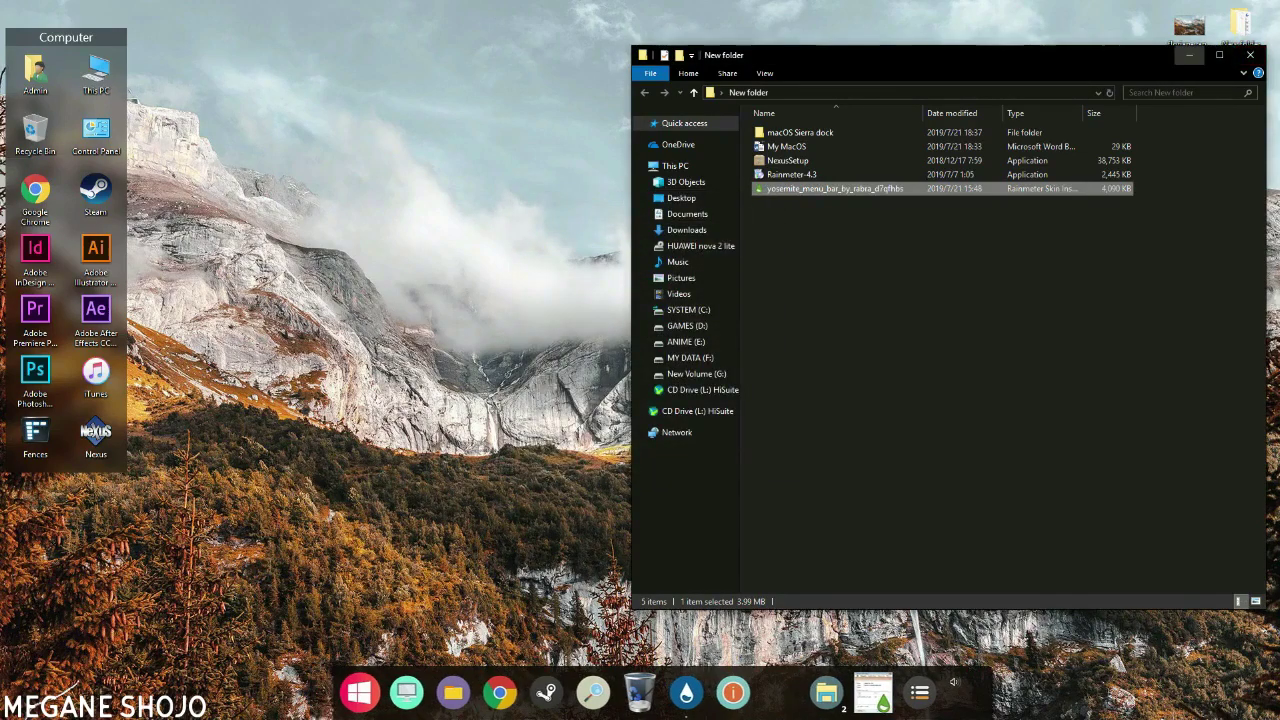
click(1250, 55)
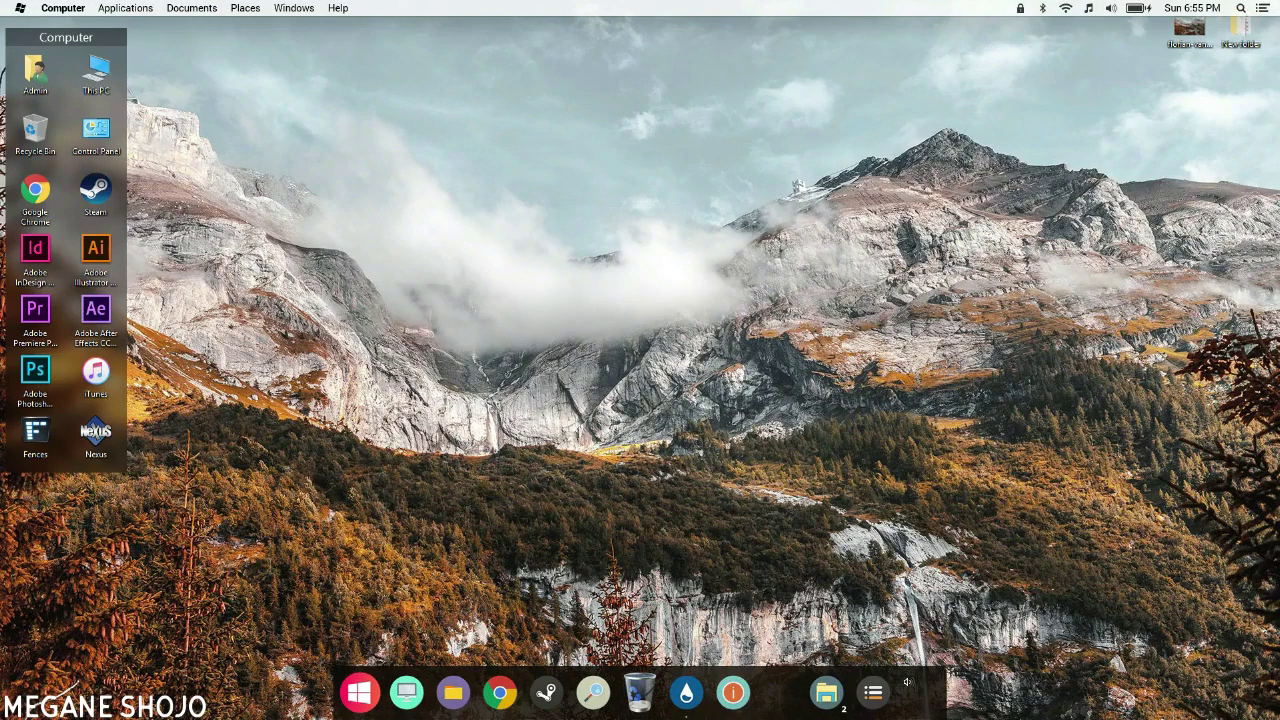
Switch the Yosemite menu bar to the black theme in its settings.
click(62, 8)
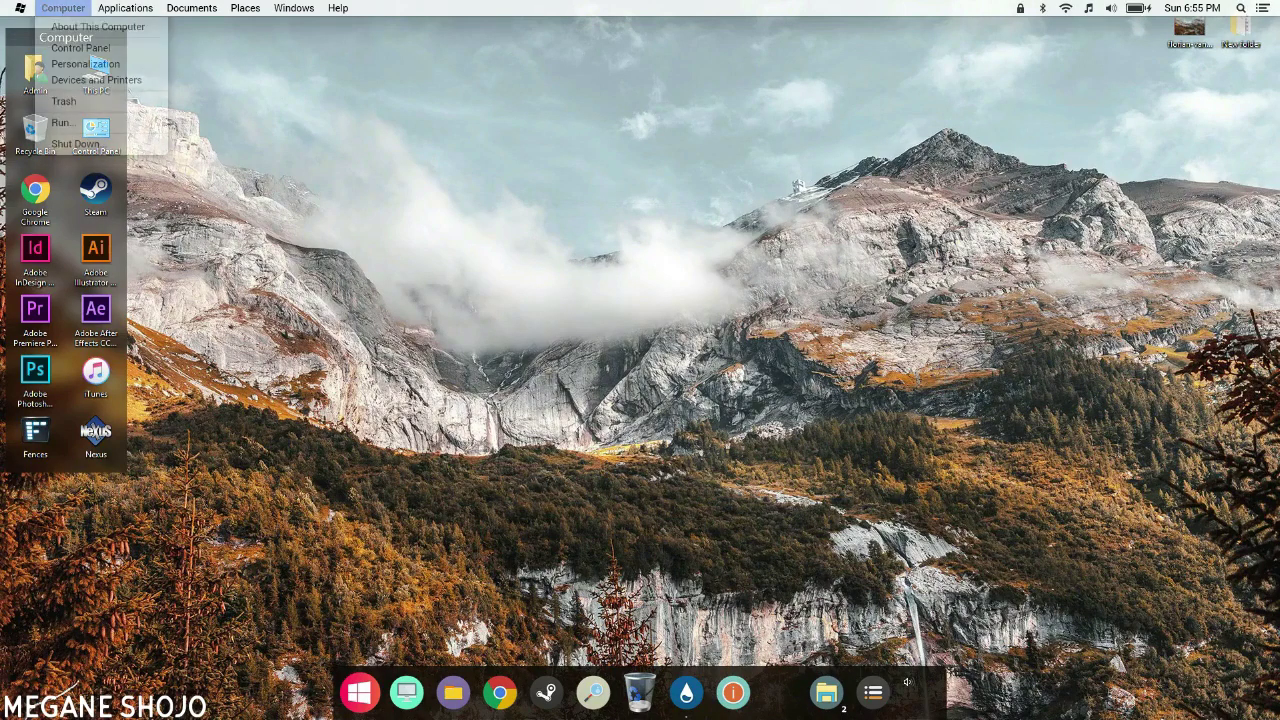
mouse_move(191, 8)
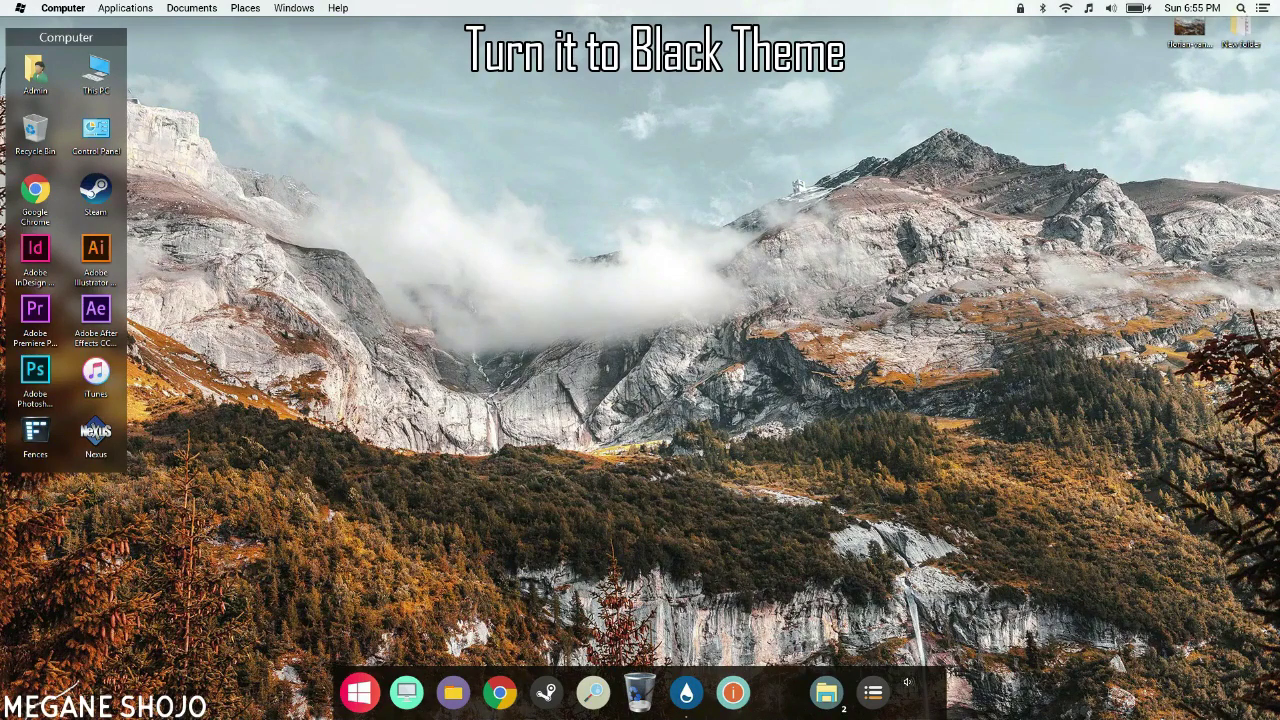
click(1262, 8)
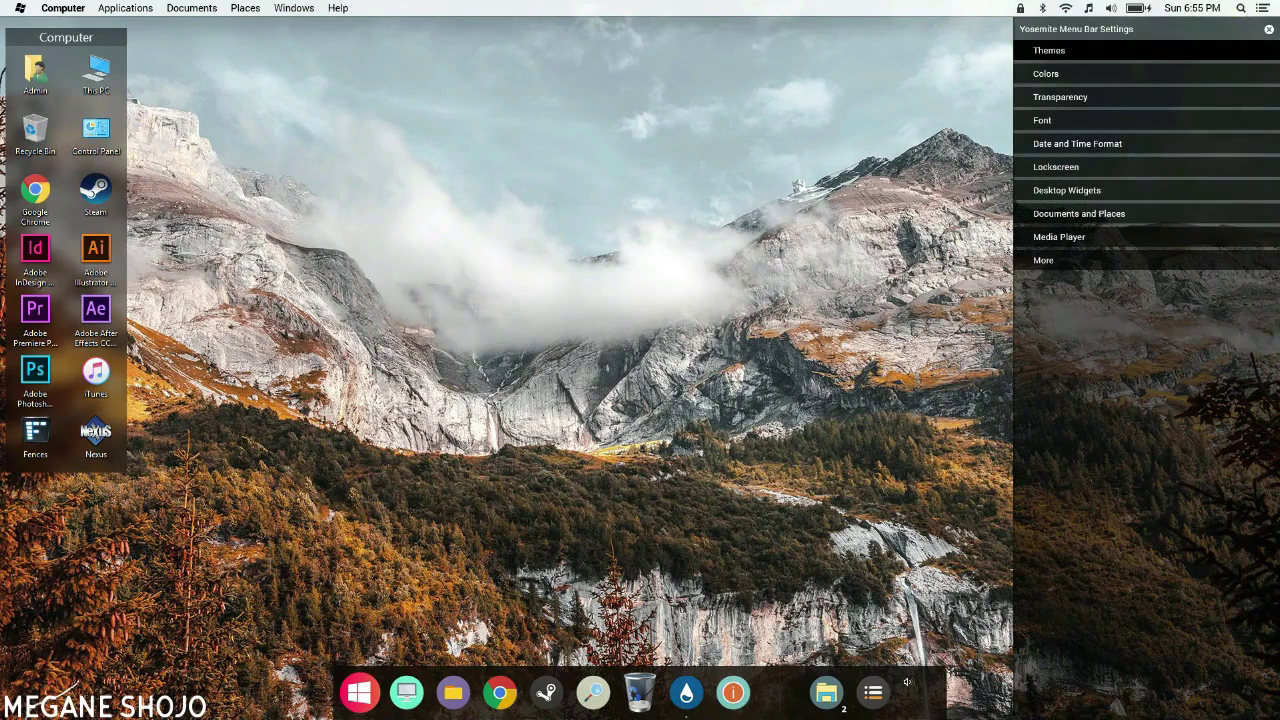
click(1146, 50)
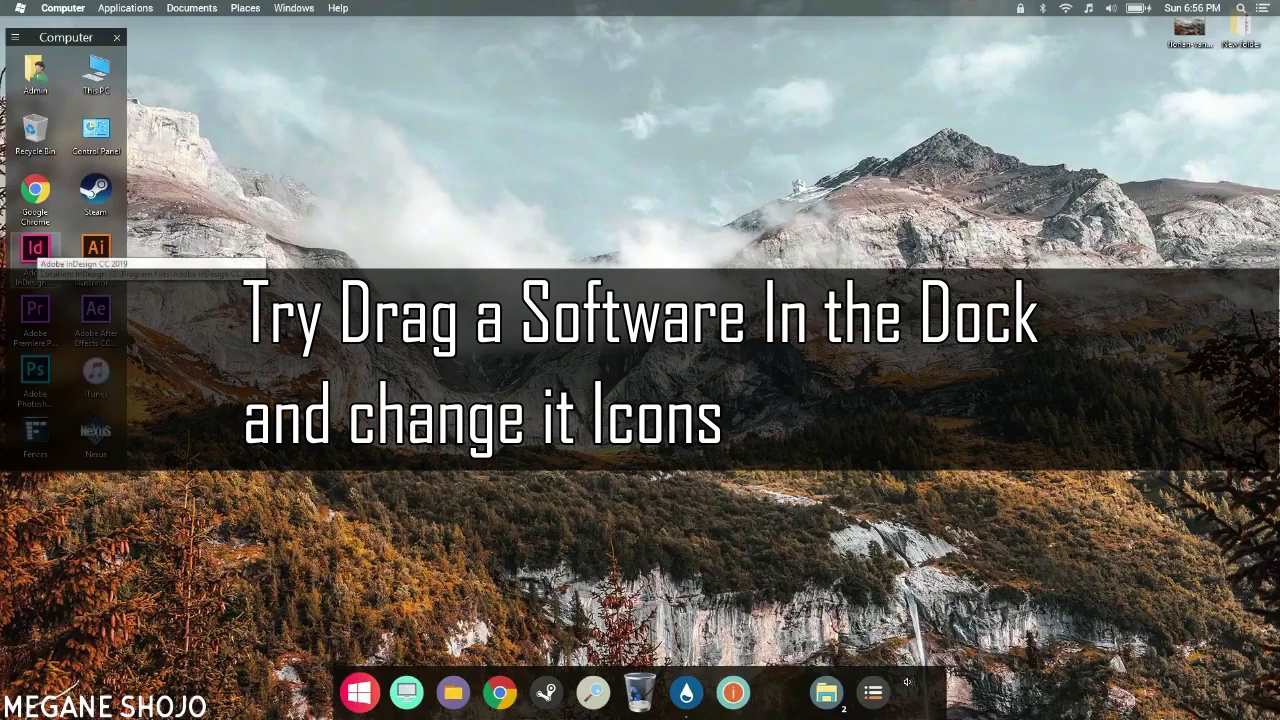
Add the InDesign, Illustrator, Photoshop, Premiere Pro and After Effects shortcuts from the Computer fence to the dock, between Steam and the search icon.
drag(35, 248, 590, 692)
drag(96, 255, 593, 690)
drag(35, 310, 617, 692)
drag(96, 318, 640, 692)
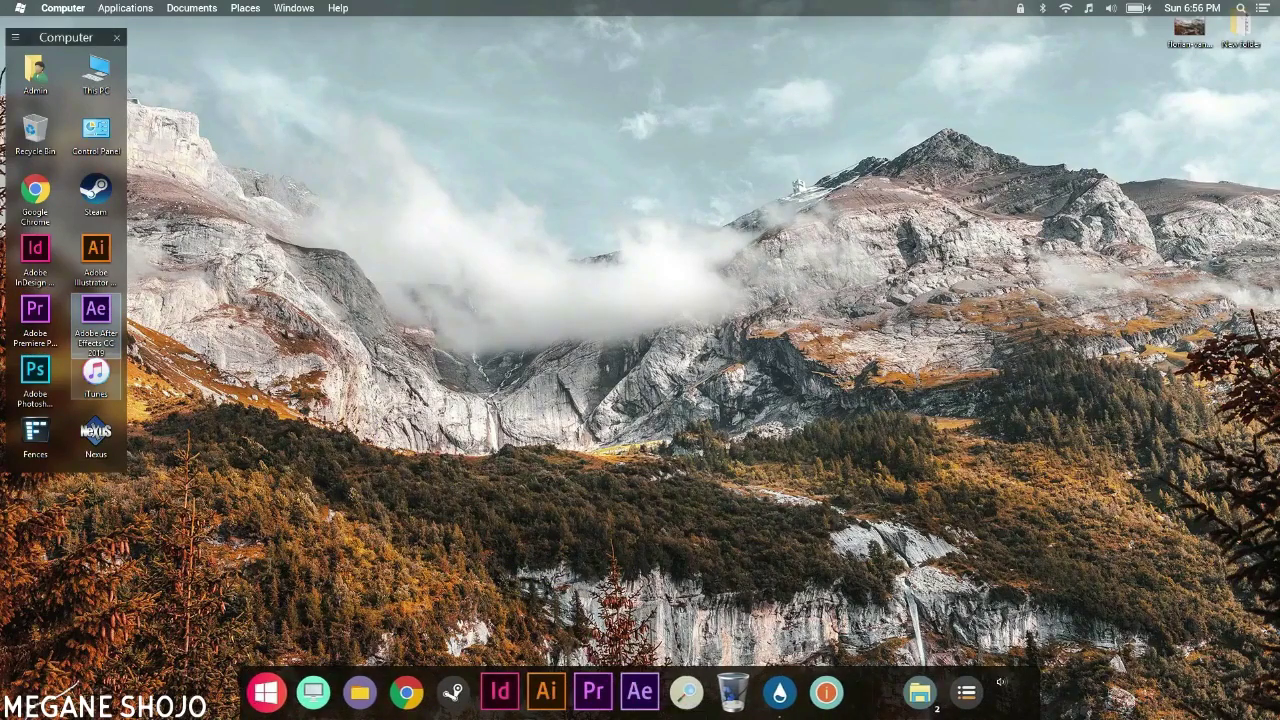
drag(35, 370, 571, 691)
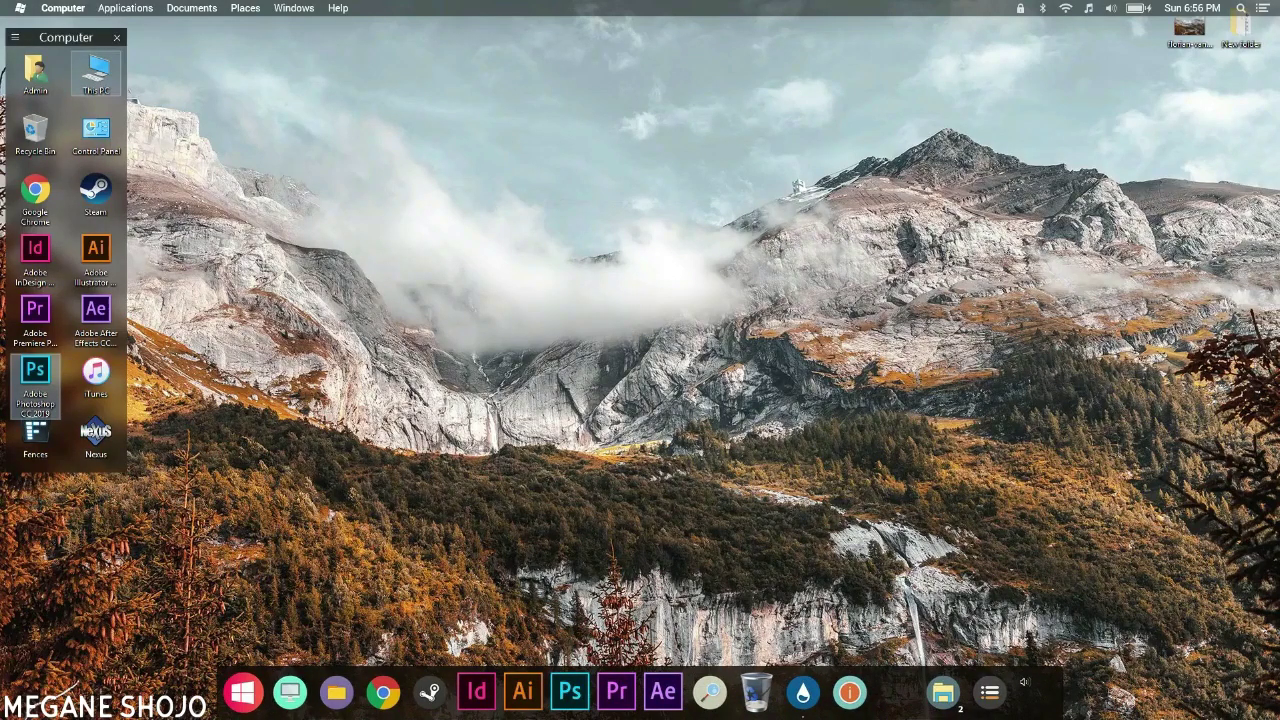
Check the icons system folder in C:\Dock, open its PNG folder instead, and place the folder window clear of the dock.
double_click(96, 72)
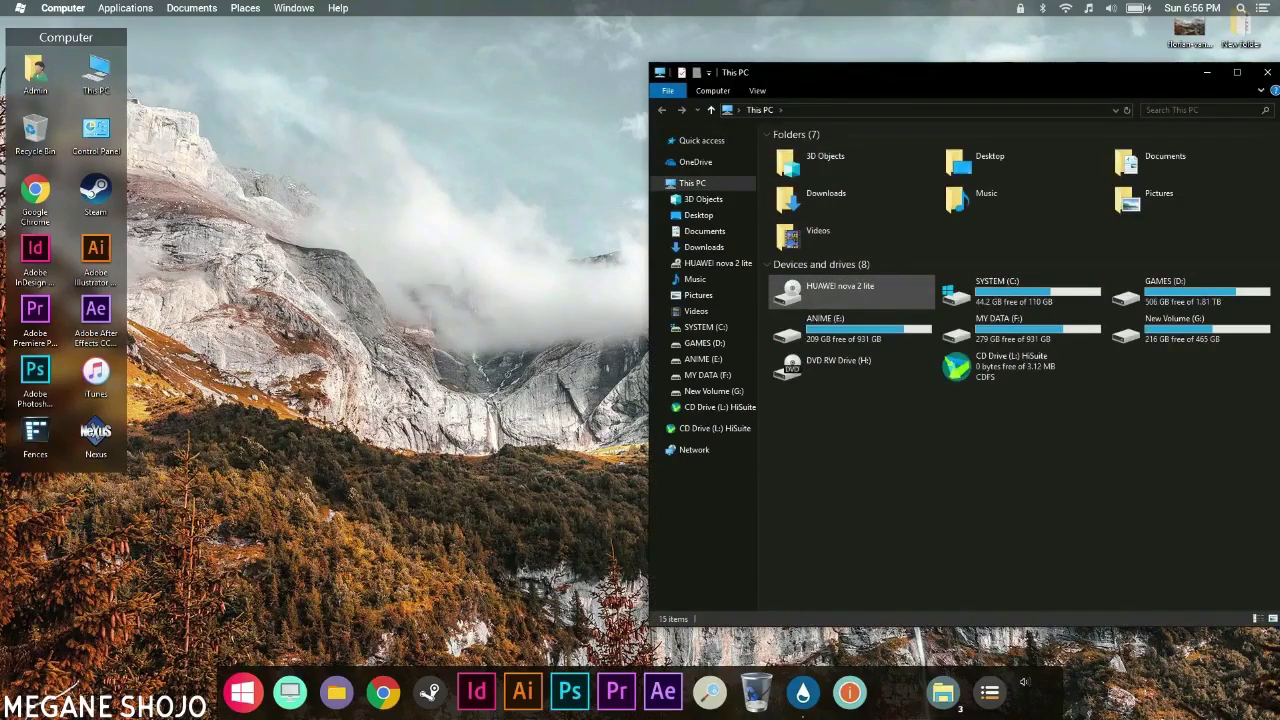
double_click(1020, 292)
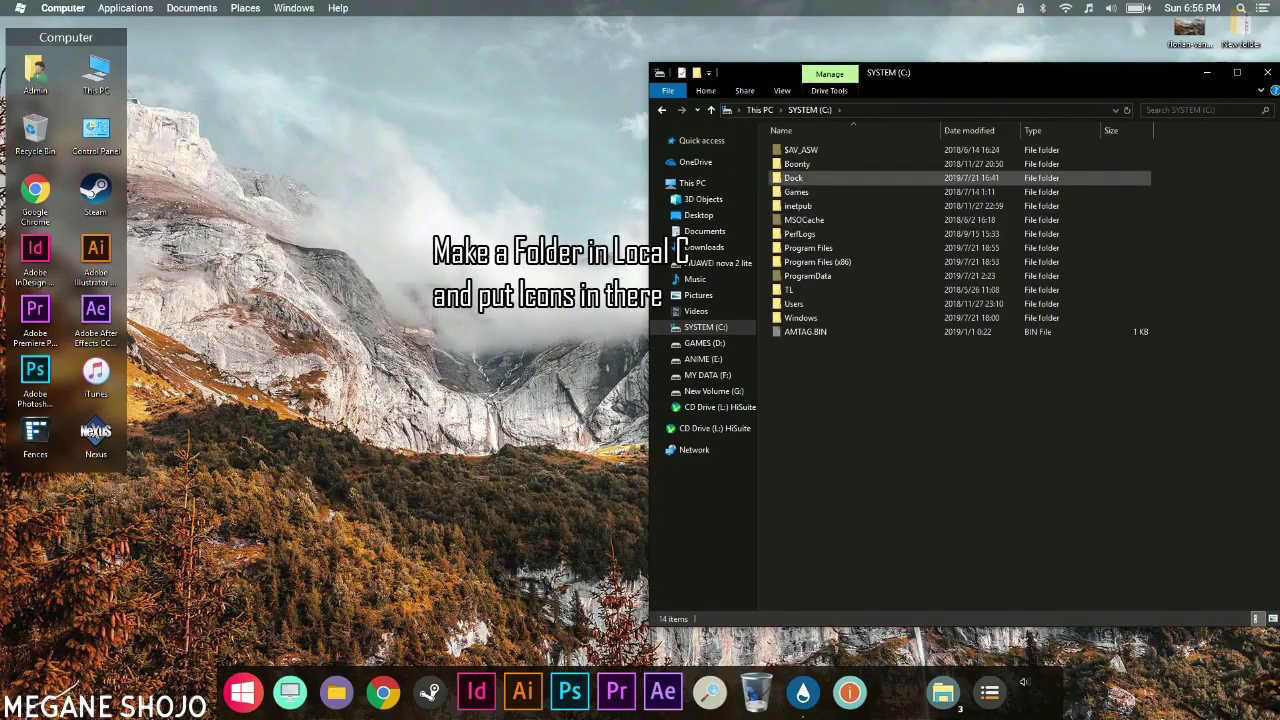
click(794, 177)
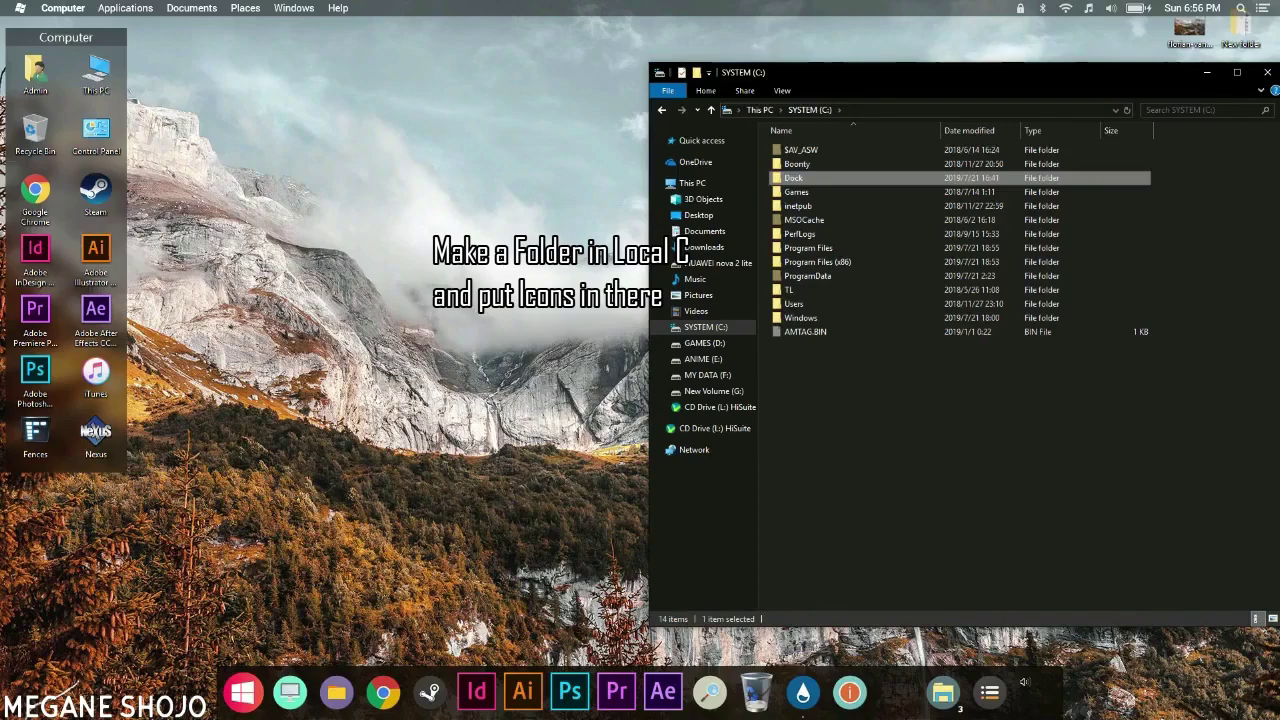
double_click(795, 178)
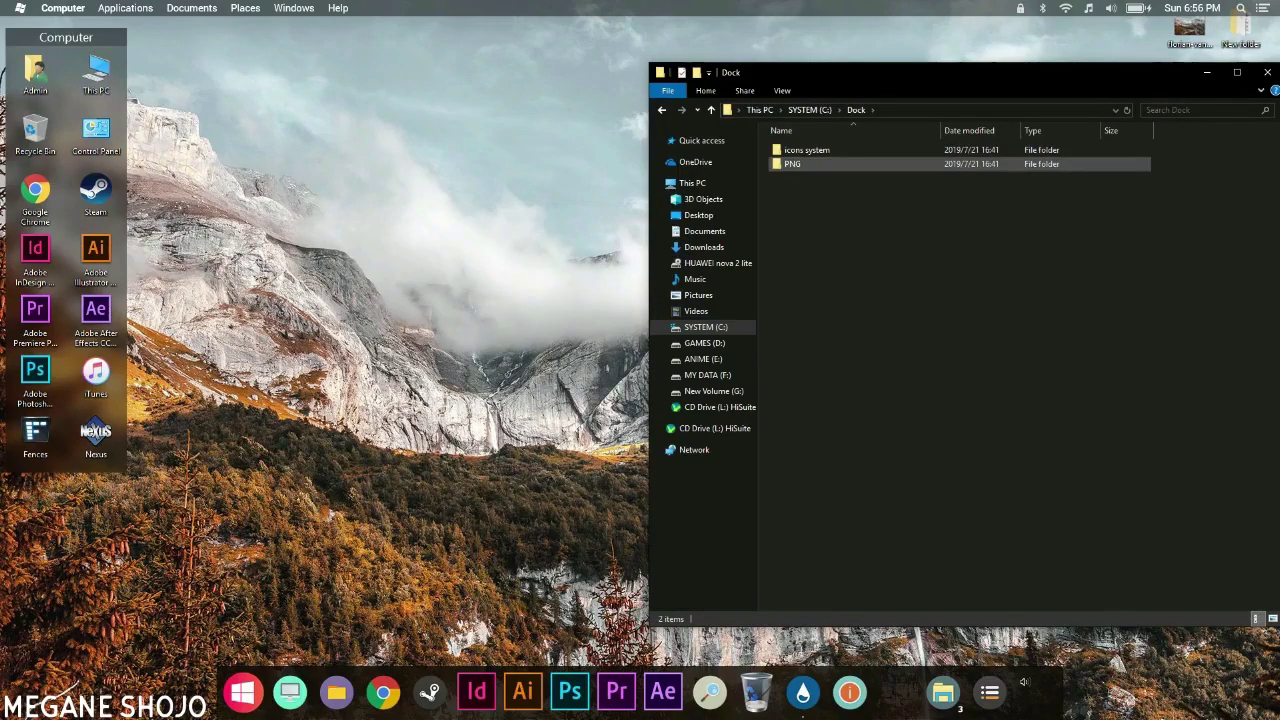
double_click(806, 150)
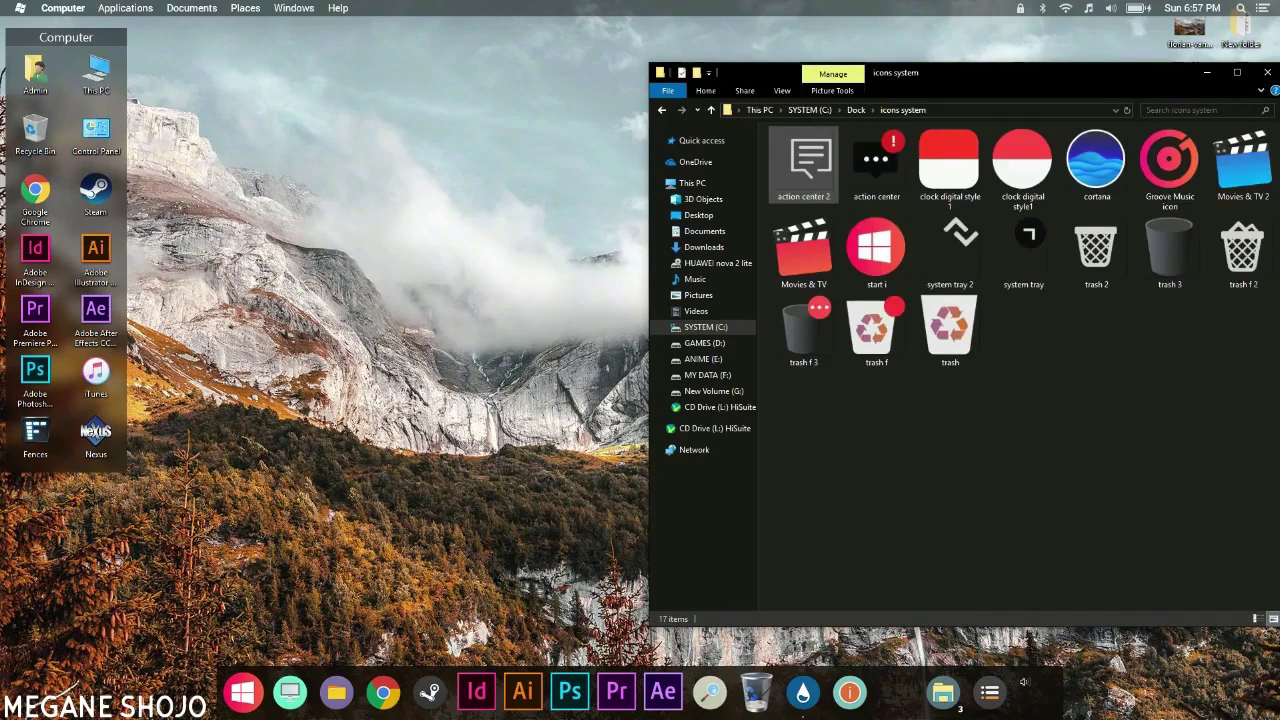
key(alt+Left)
double_click(795, 163)
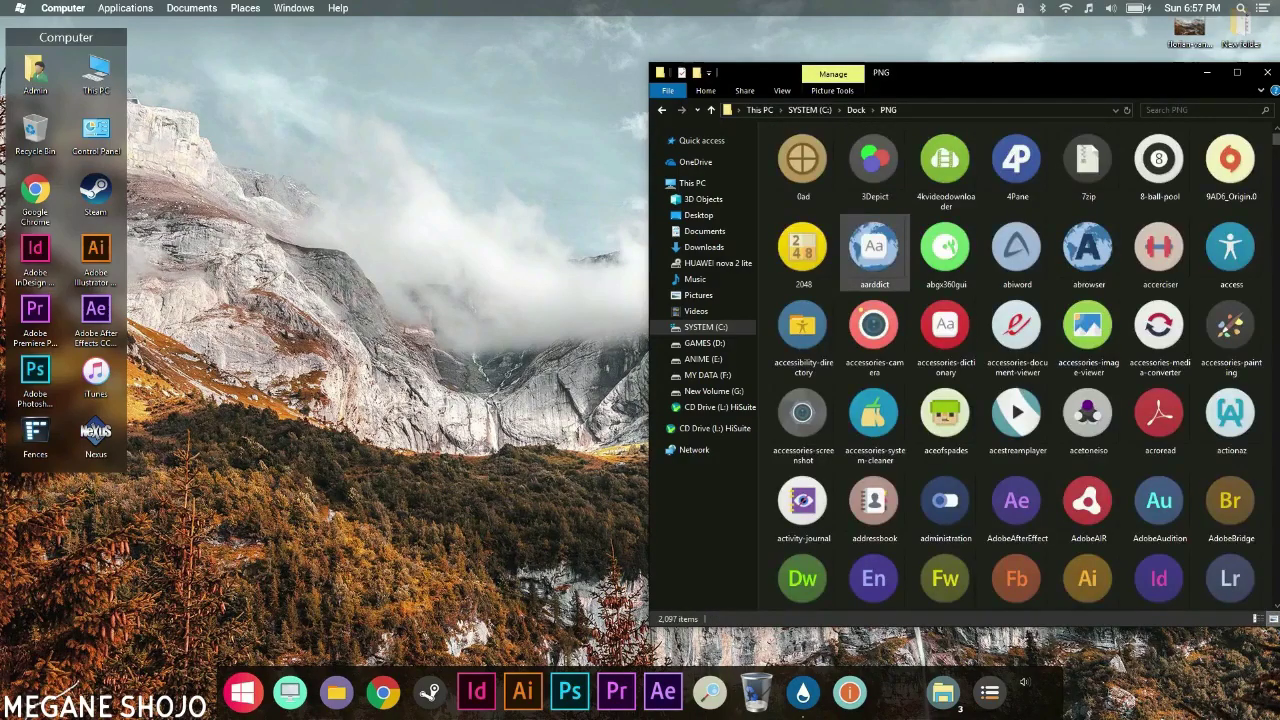
drag(898, 73, 877, 45)
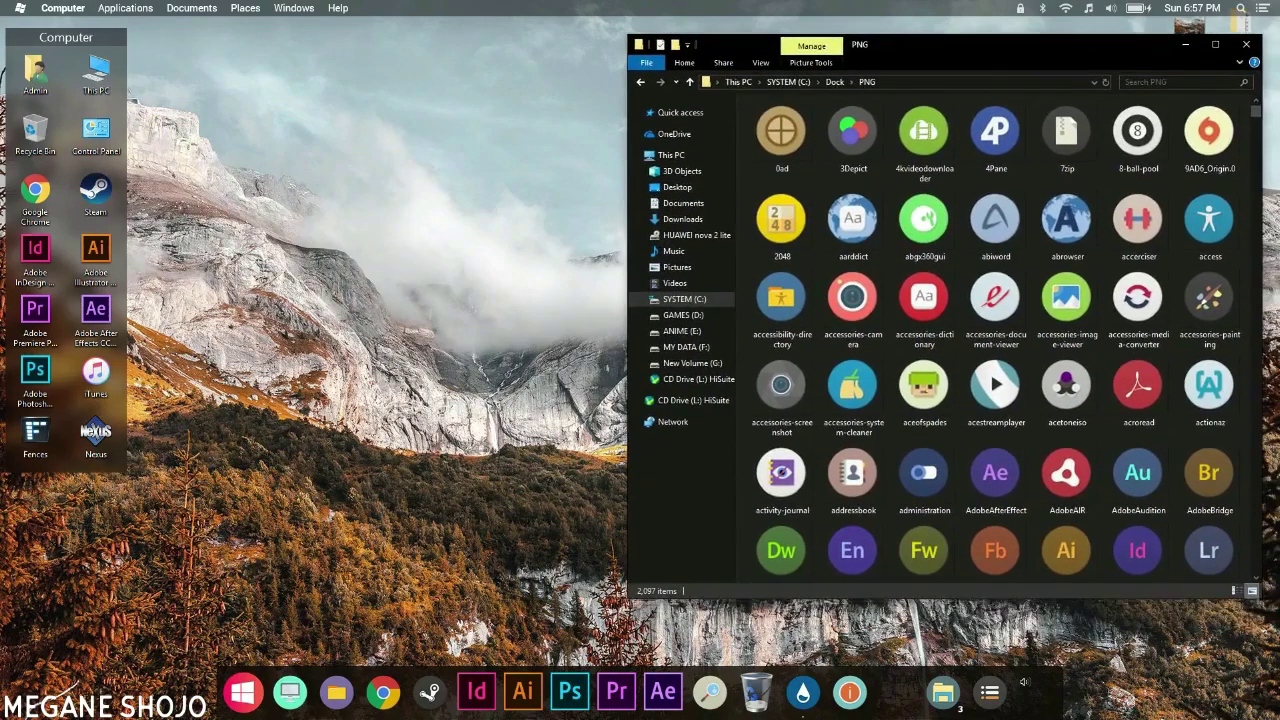
Replace the dock icons of After Effects and InDesign with the AdobeAfterEffect and AdobeIndesign images from the PNG folder.
click(995, 475)
drag(995, 475, 663, 690)
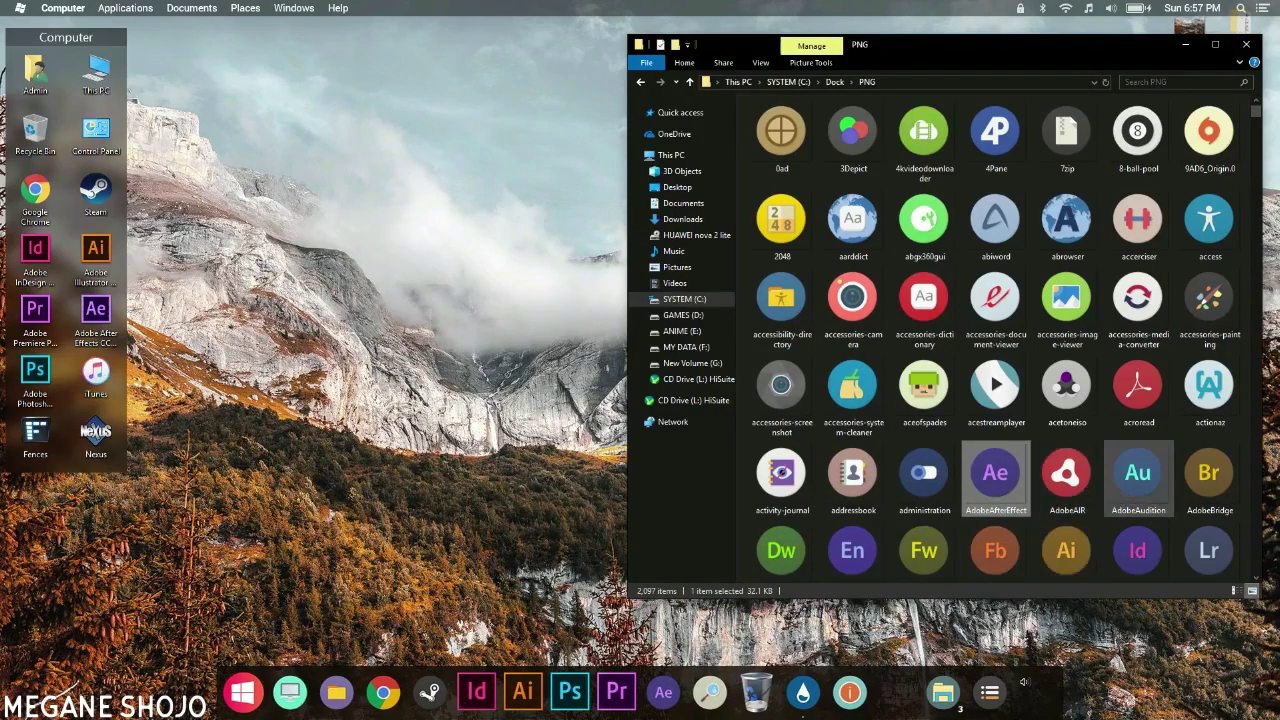
click(1137, 550)
drag(1137, 550, 476, 690)
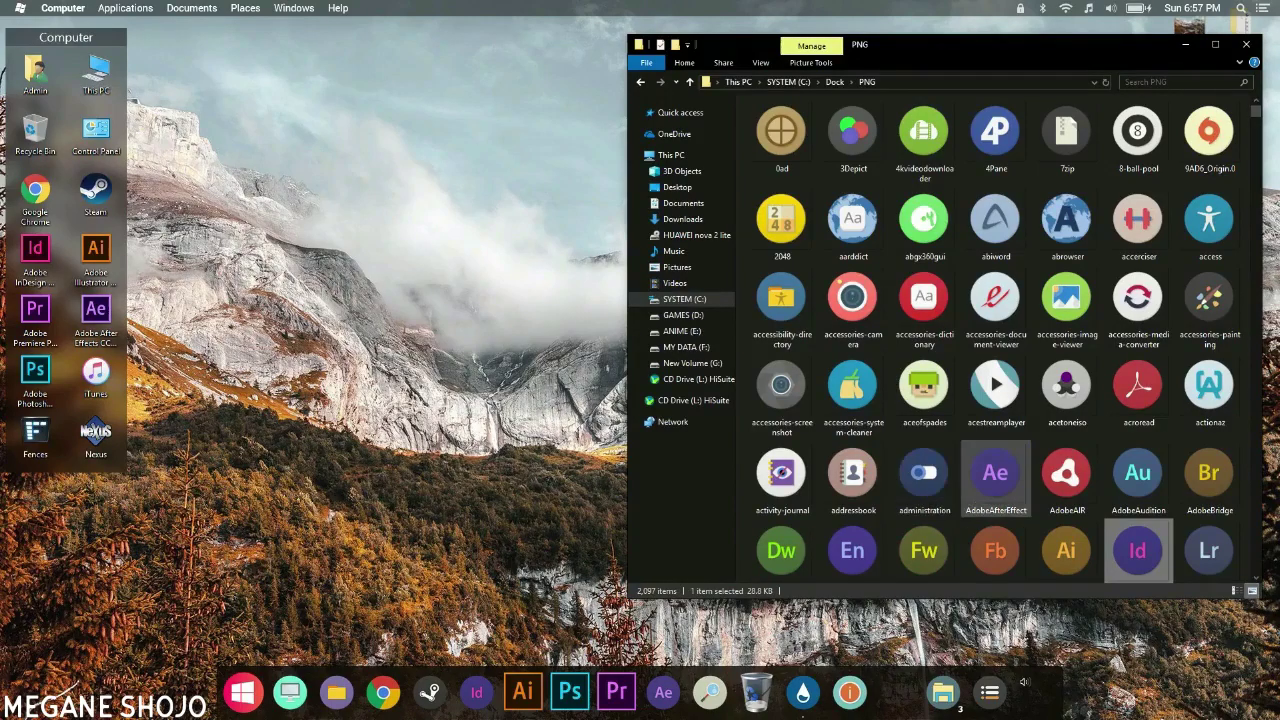
Replace the Illustrator, Premiere Pro and Photoshop dock icons with their matching round images from the PNG folder, and close the folder window.
scroll(995, 465, down, 2)
click(1066, 362)
drag(1066, 362, 535, 688)
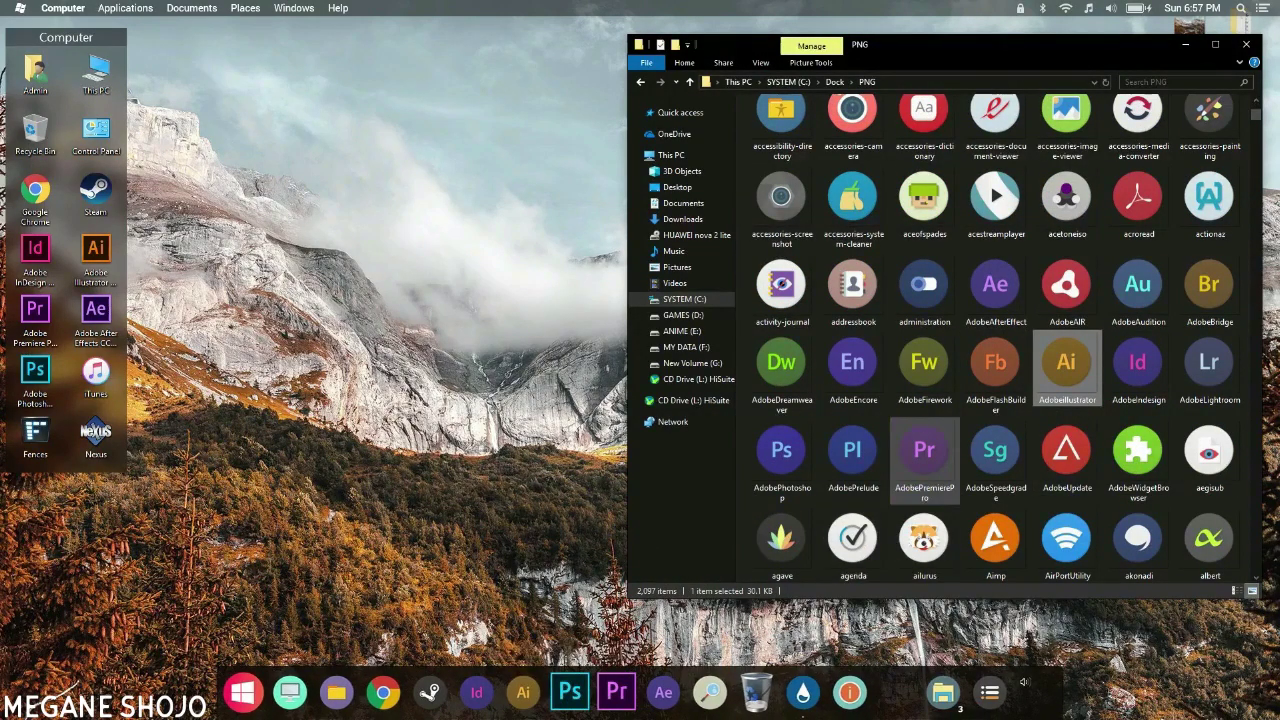
click(924, 455)
drag(616, 690, 616, 690)
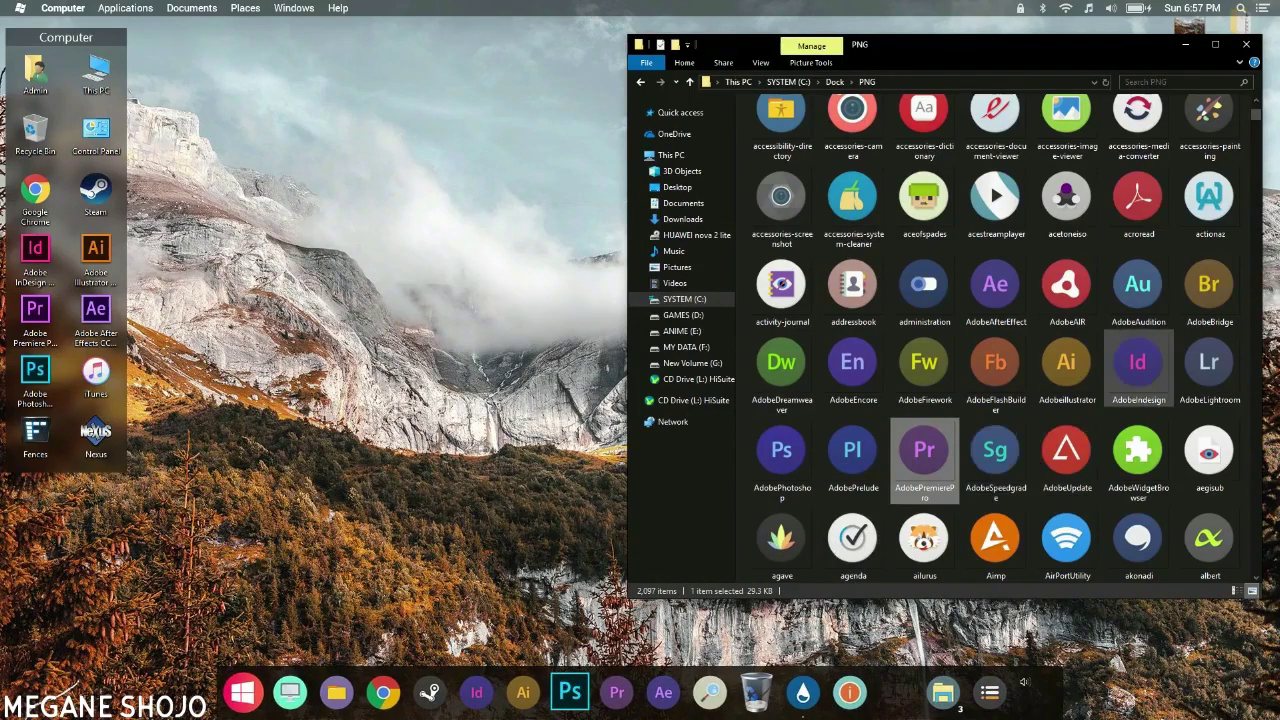
drag(781, 452, 570, 690)
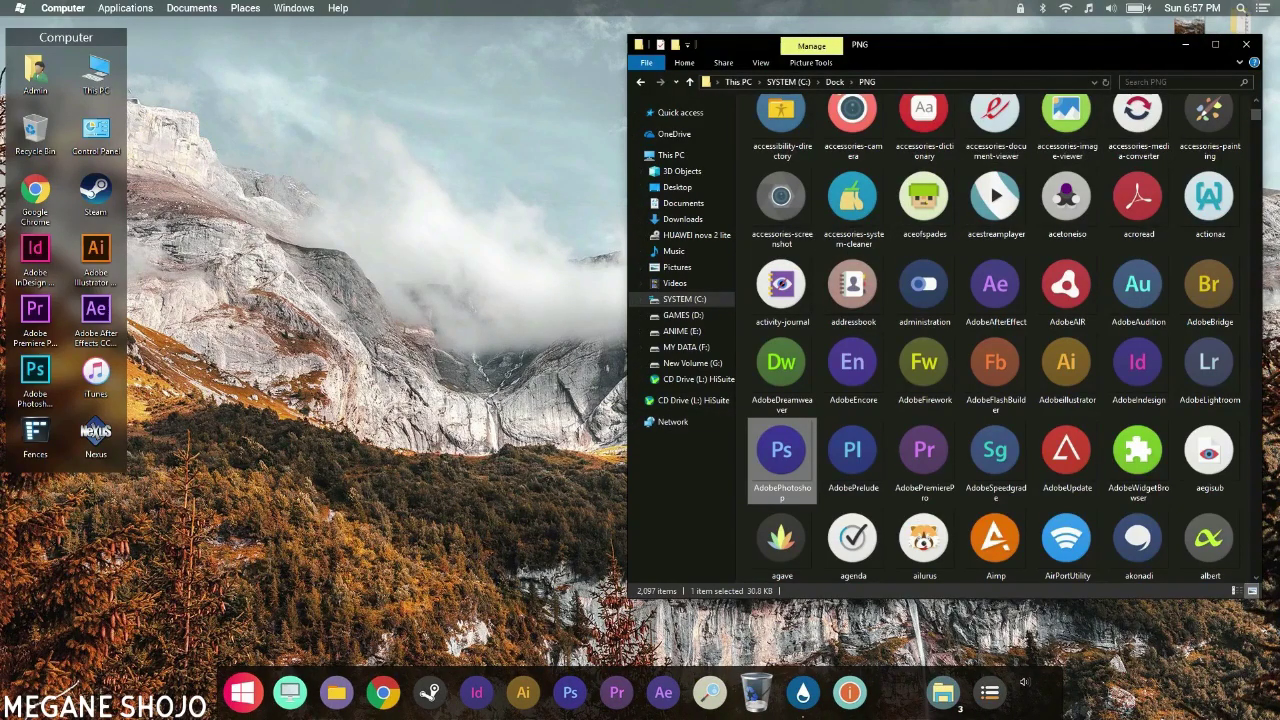
click(1246, 44)
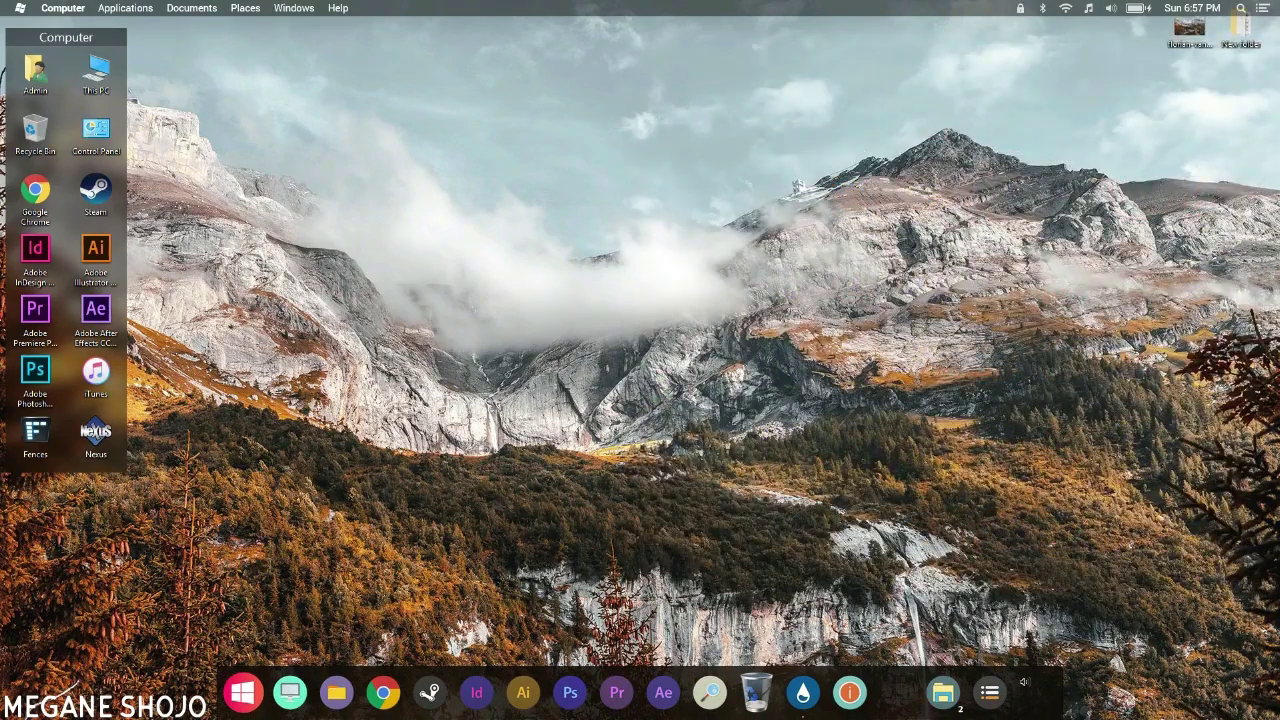
Add the iTunes shortcut to the dock between Steam and InDesign, and hide all desktop icons and fences.
drag(96, 376, 476, 692)
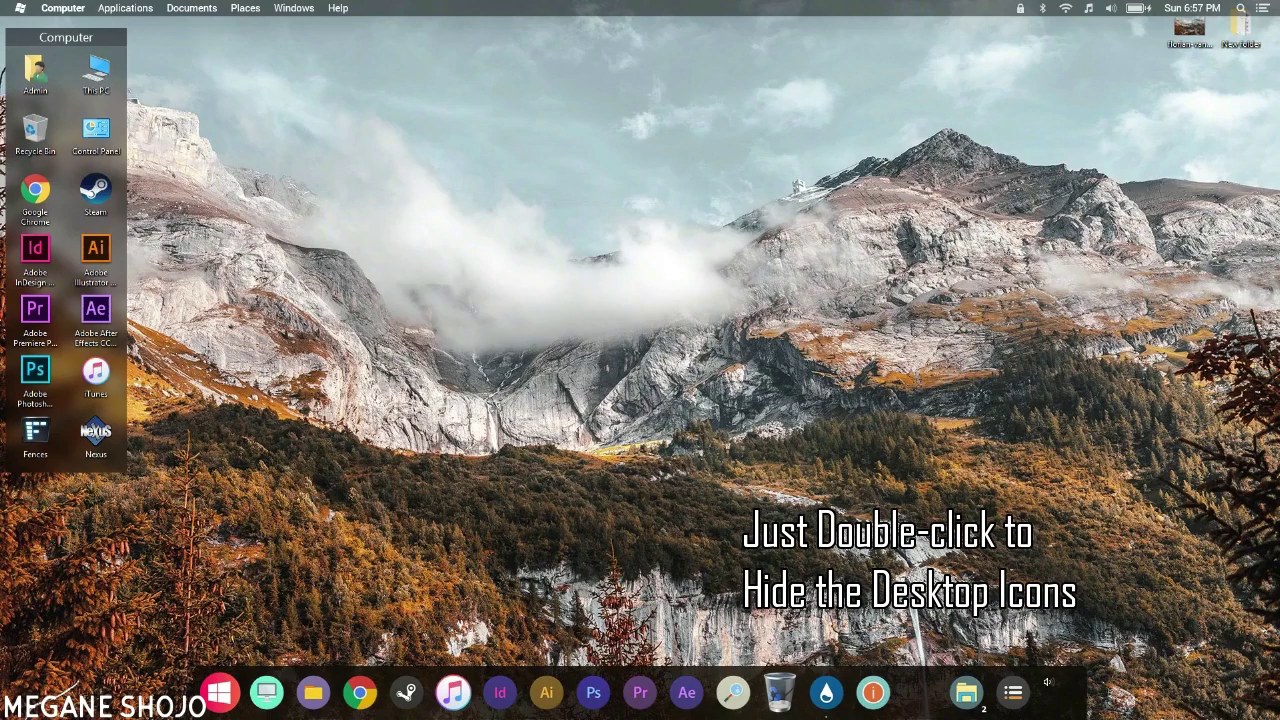
right_click(590, 176)
mouse_move(621, 204)
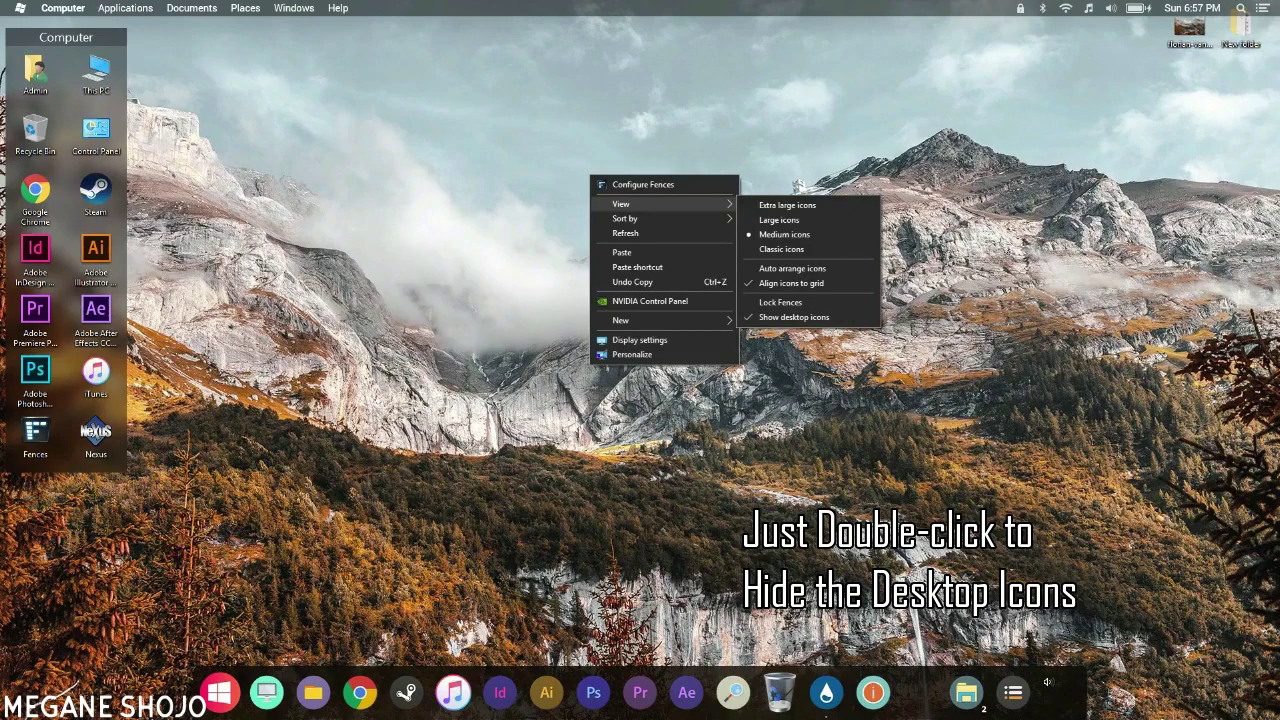
key(Escape)
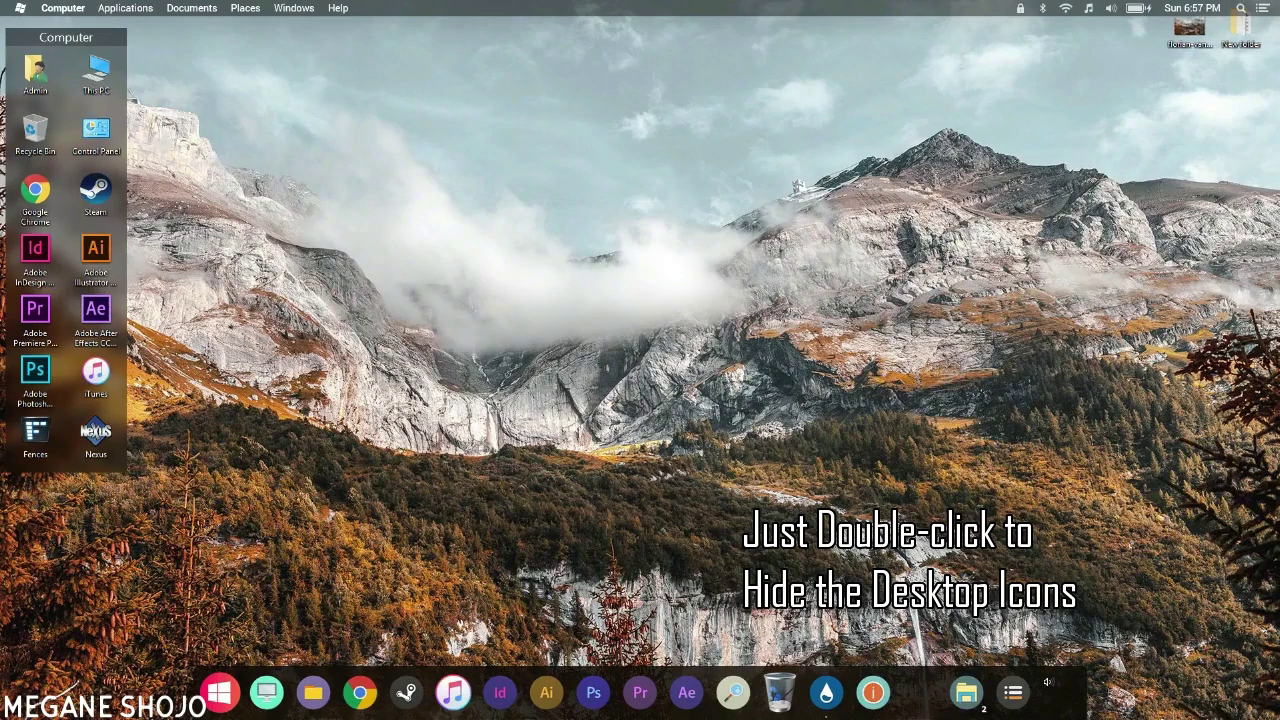
double_click(640, 300)
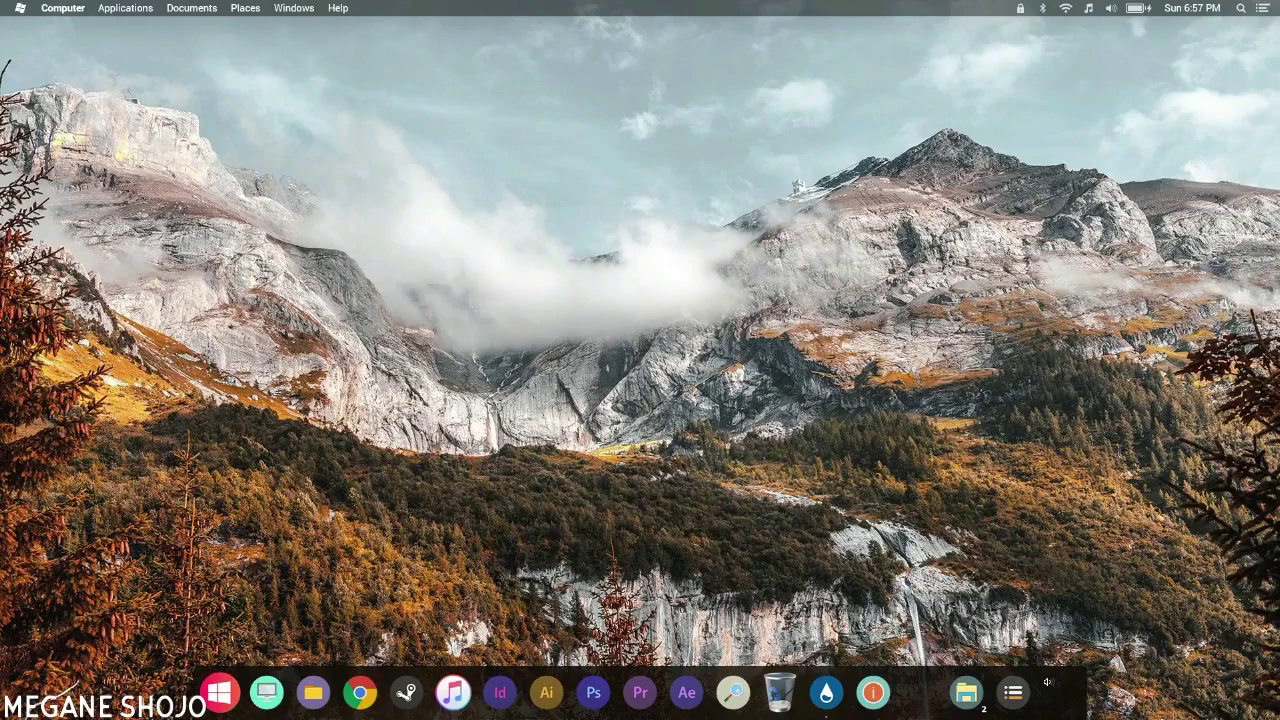